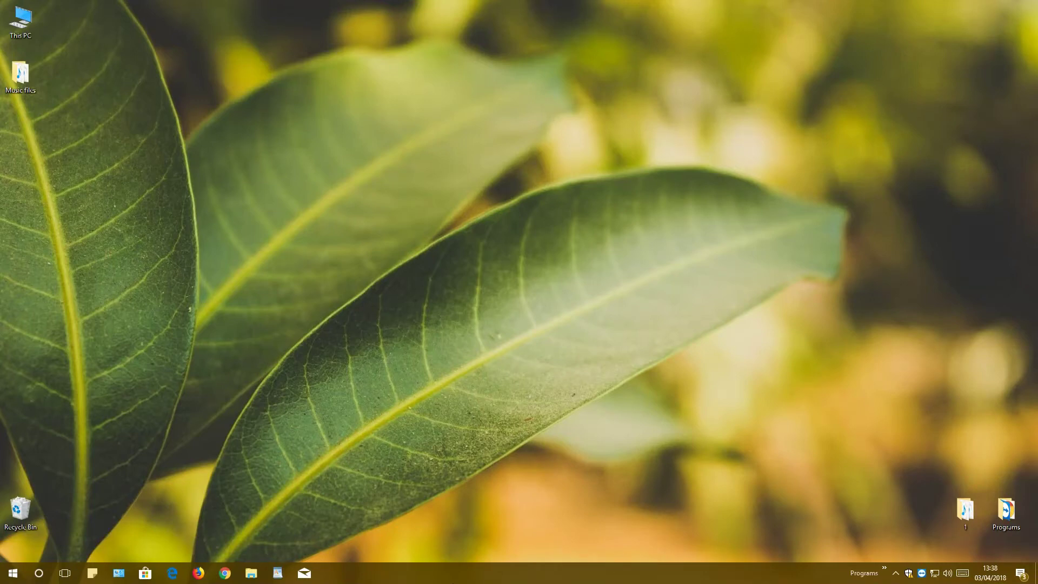
Open the desktop Music files folder, look over its four MP3s, then close it
double_click(20, 73)
left_click_drag(297, 214, 211, 203)
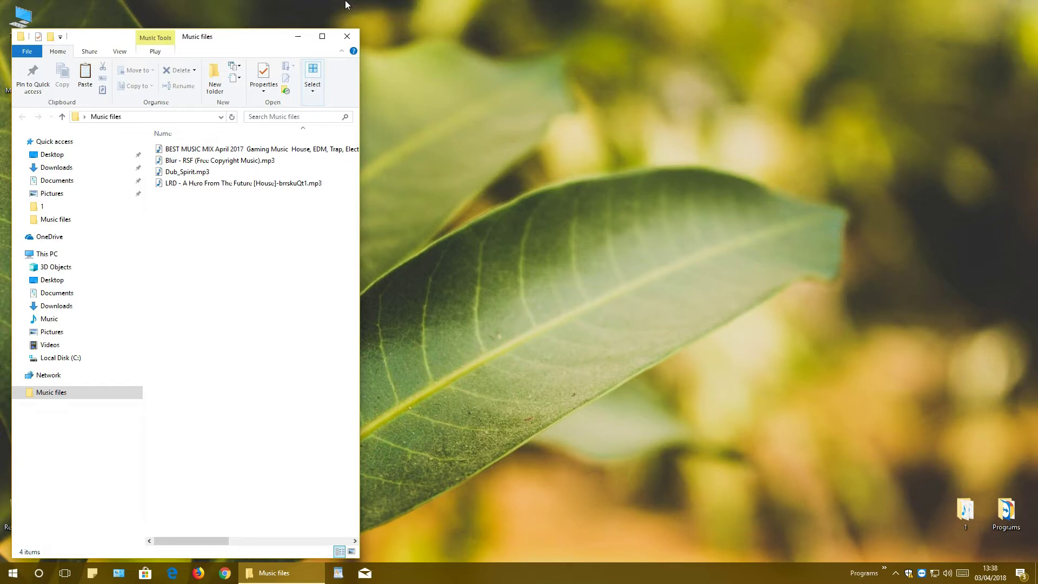
left_click(348, 34)
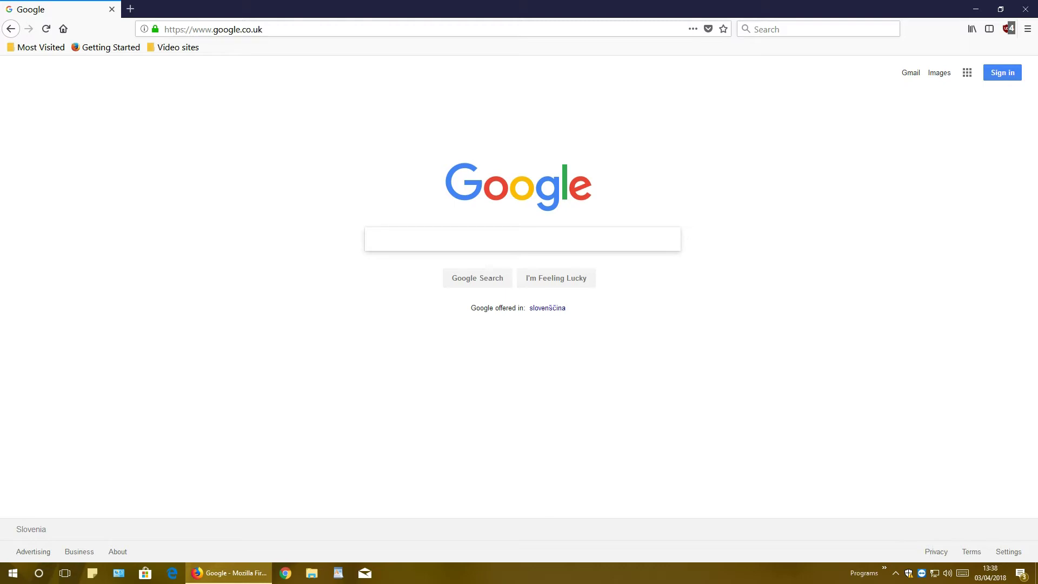
Search Google for mp3gain and open the mp3gain.sourceforge.net home page
type("mp3")
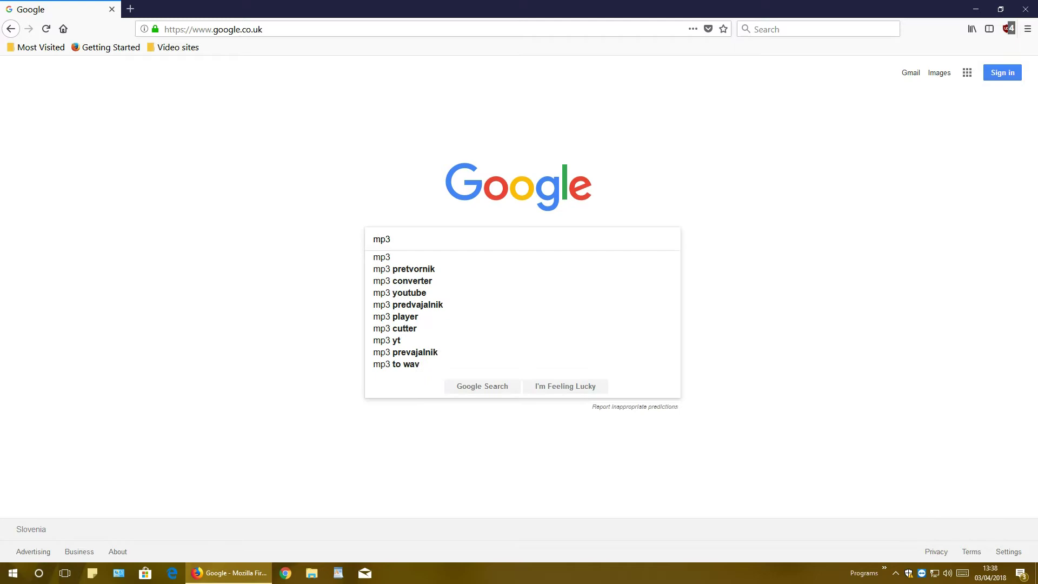
type("gain")
key("Return")
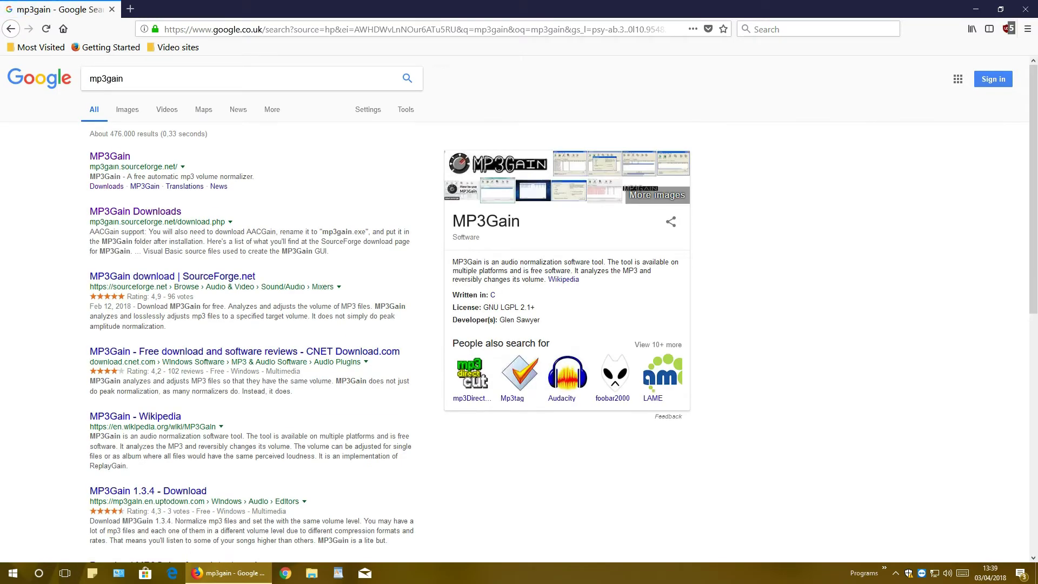
left_click_drag(90, 170, 178, 168)
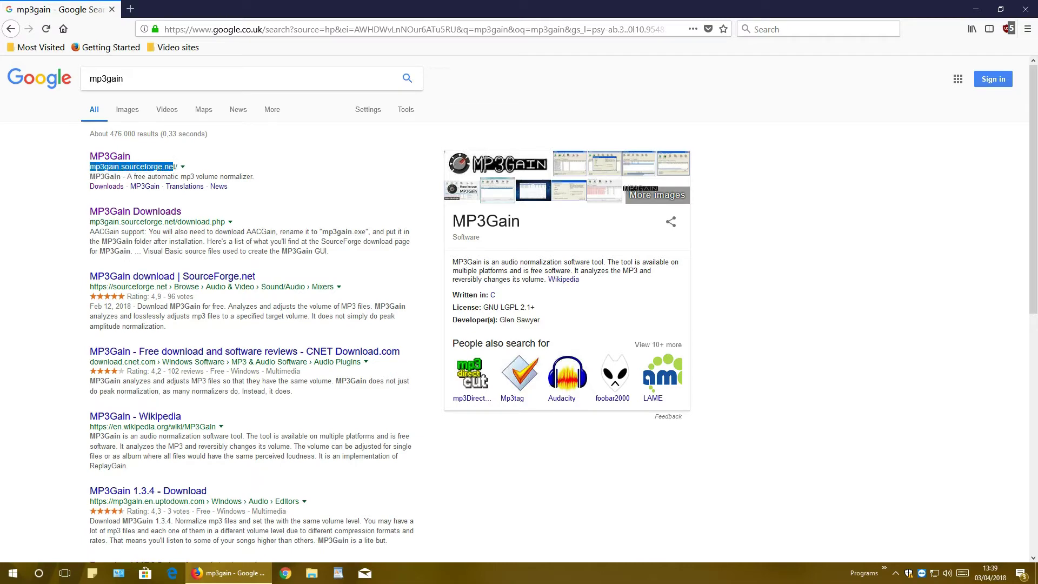
left_click(116, 157)
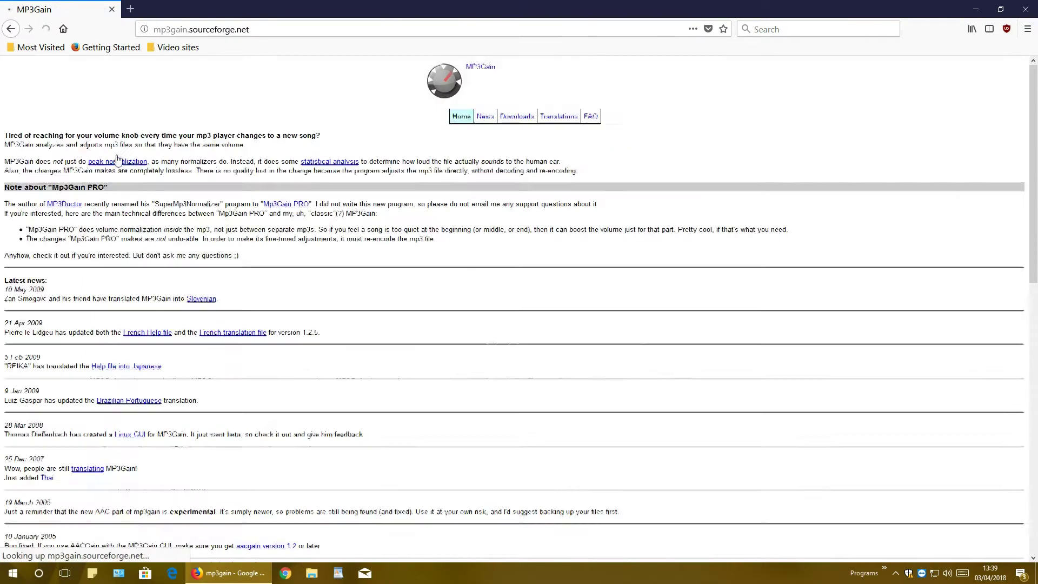
Go to the Downloads page and review the stable 1.2.5 and beta 1.3.4 Windows listings
left_click(518, 117)
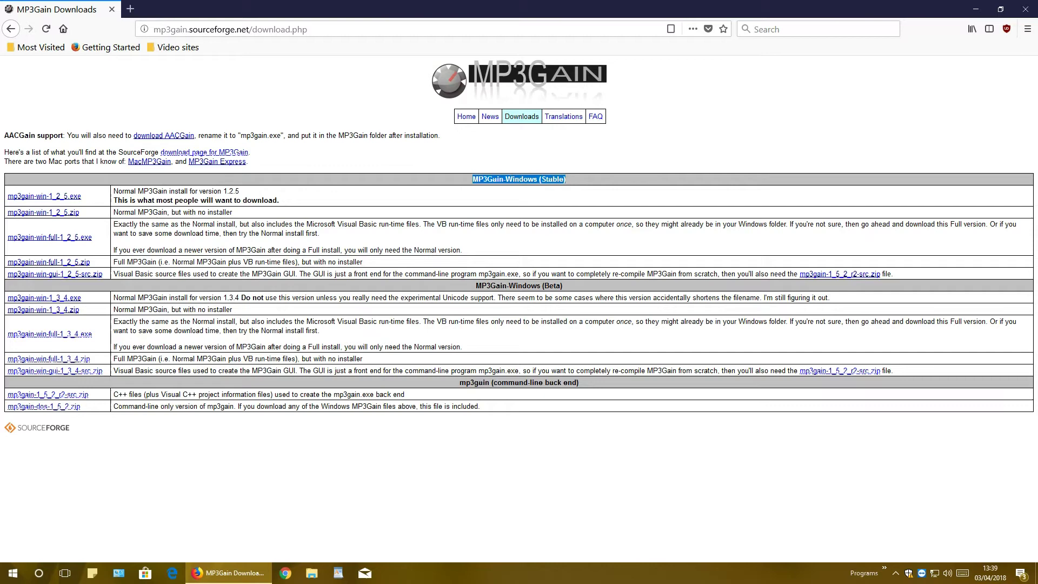
left_click_drag(477, 288, 585, 291)
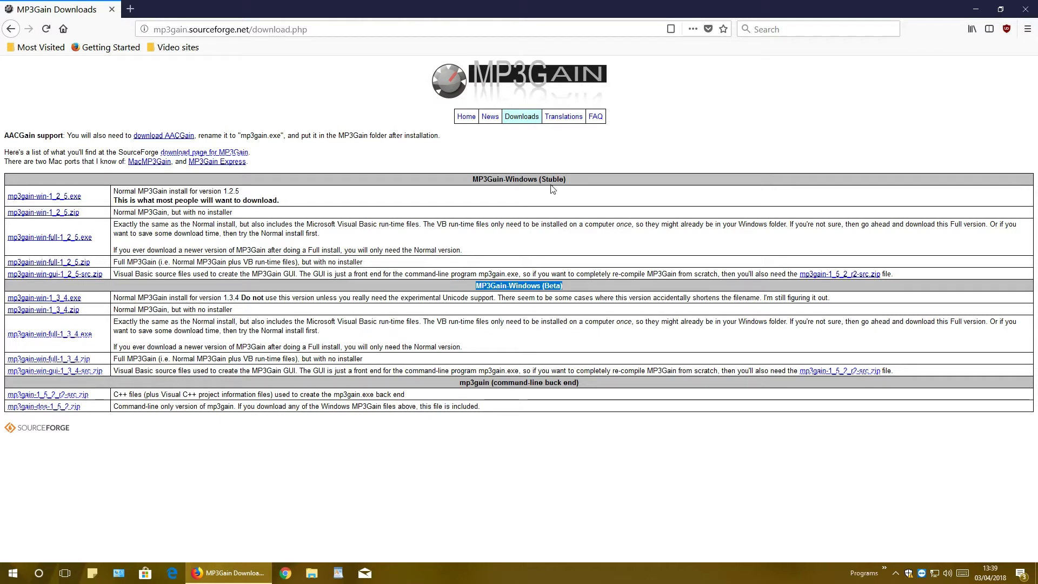
left_click(554, 295)
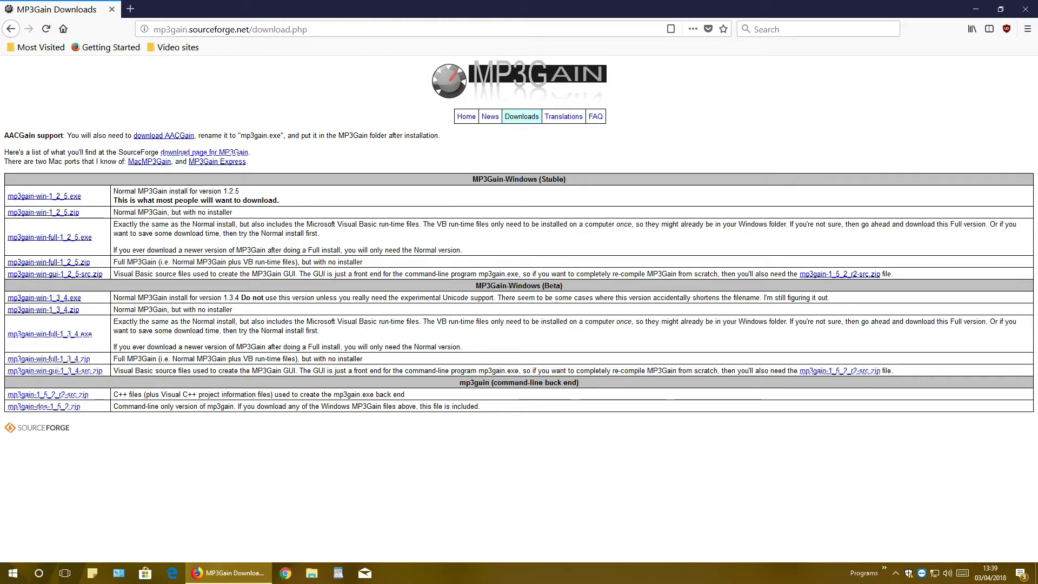
double_click(552, 286)
left_click_drag(239, 297, 301, 297)
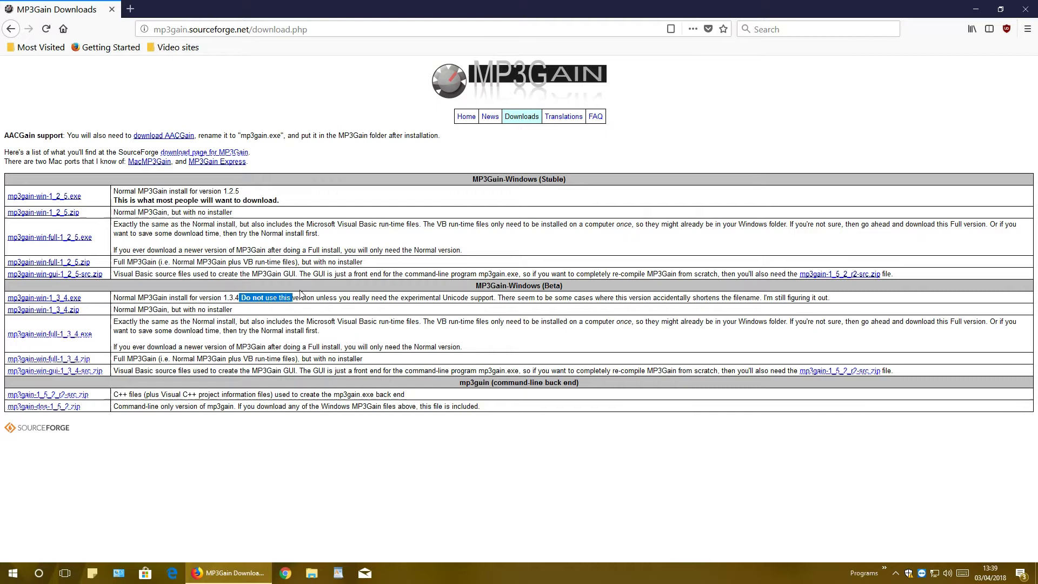
left_click(301, 296)
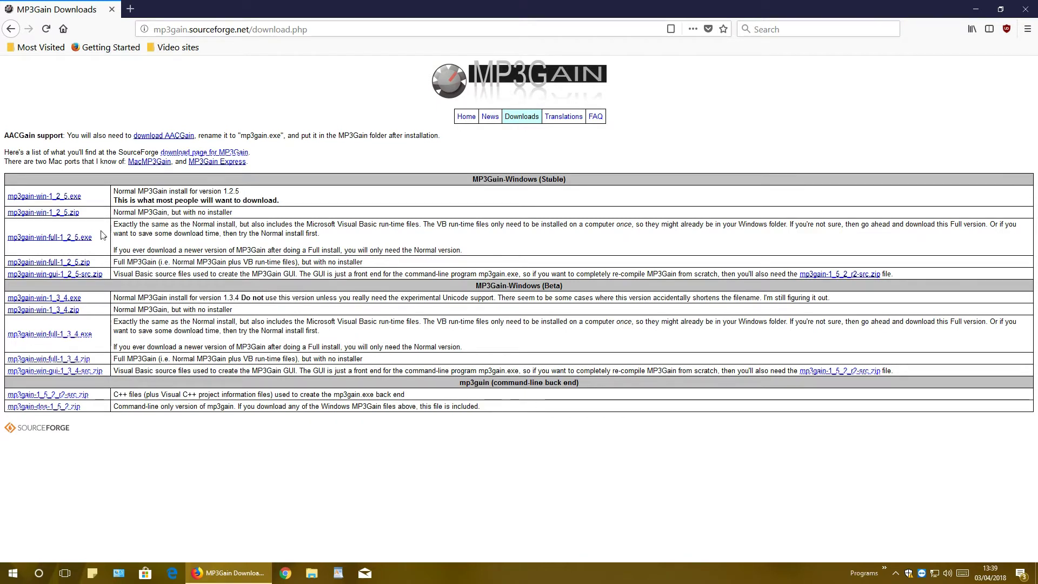
left_click(78, 199)
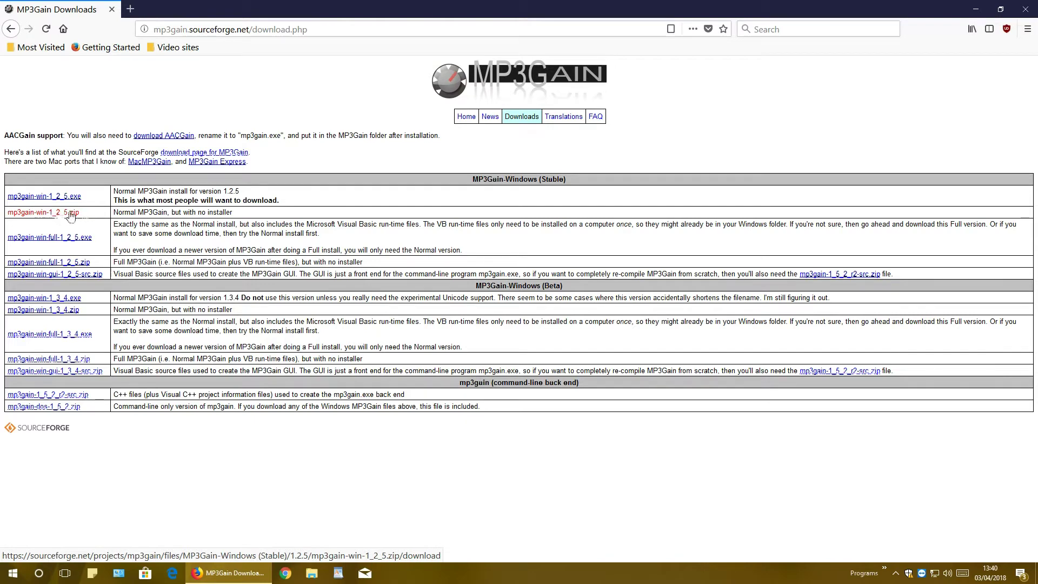
left_click_drag(114, 224, 226, 224)
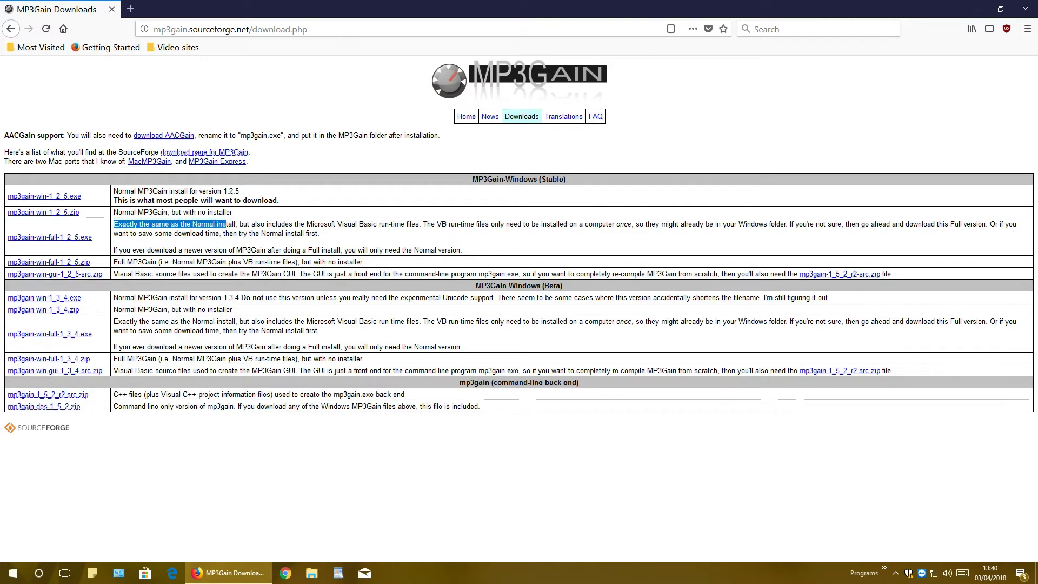
left_click(226, 224)
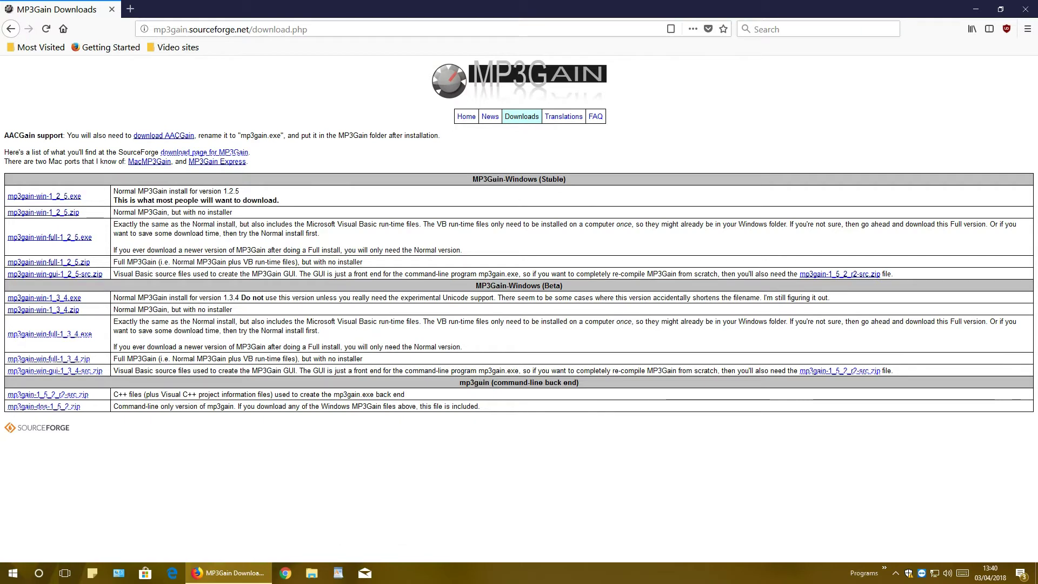
left_click_drag(337, 224, 412, 224)
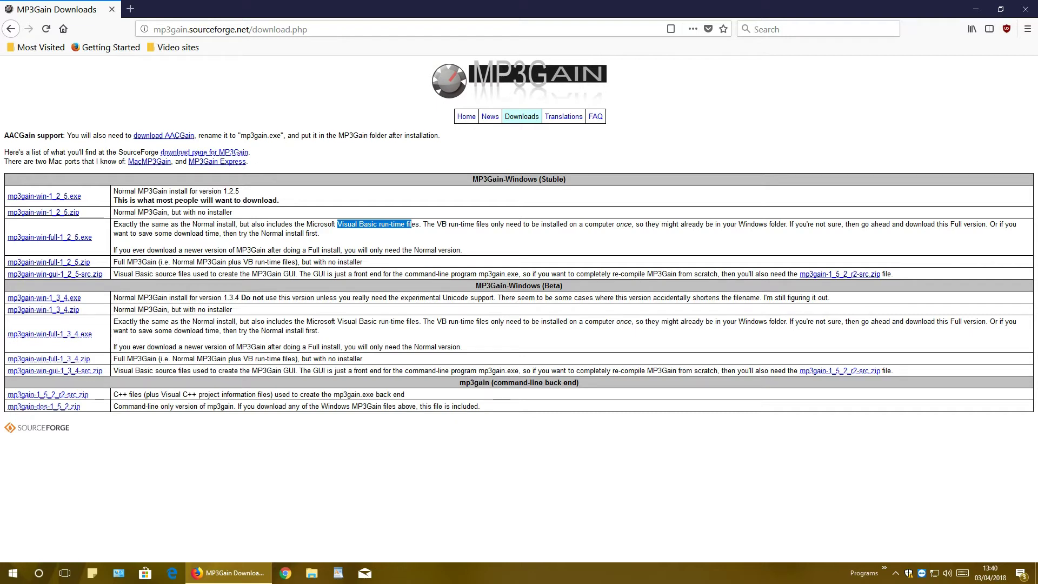
Save mp3gain-win-1_2_5.zip to disk and show it in the Downloads folder
left_click(66, 213)
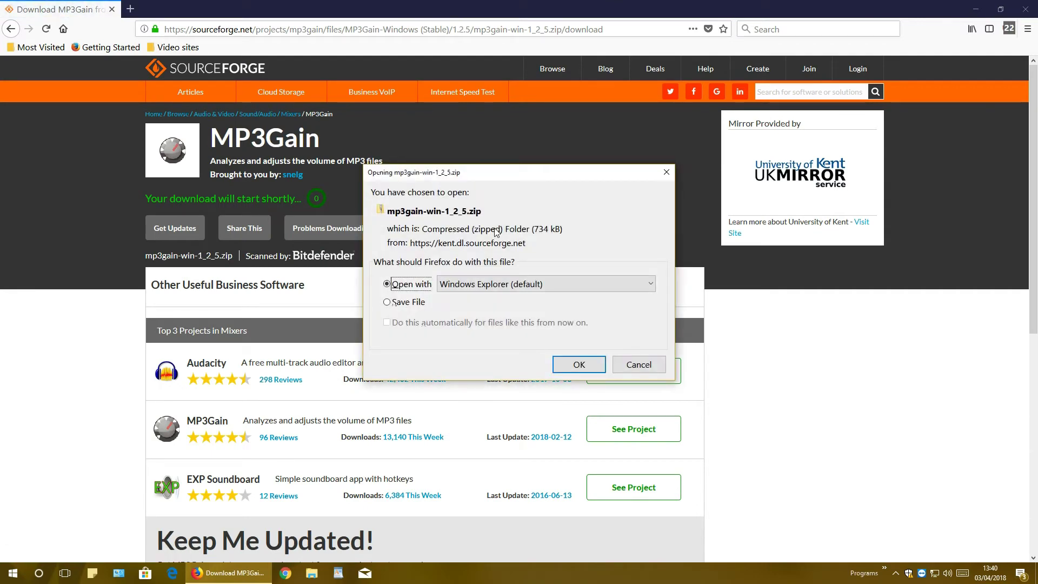
left_click(405, 302)
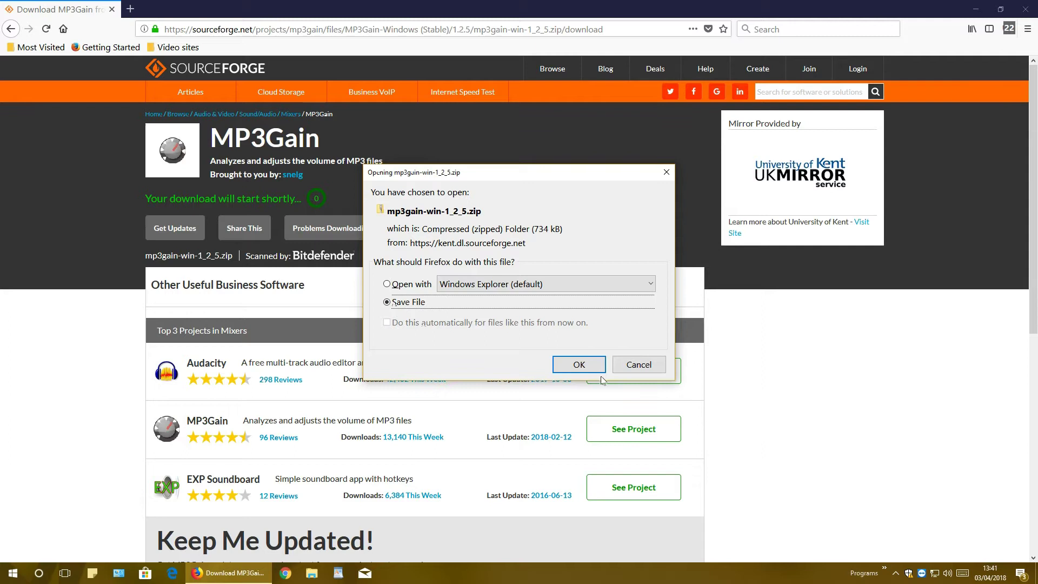
left_click(578, 365)
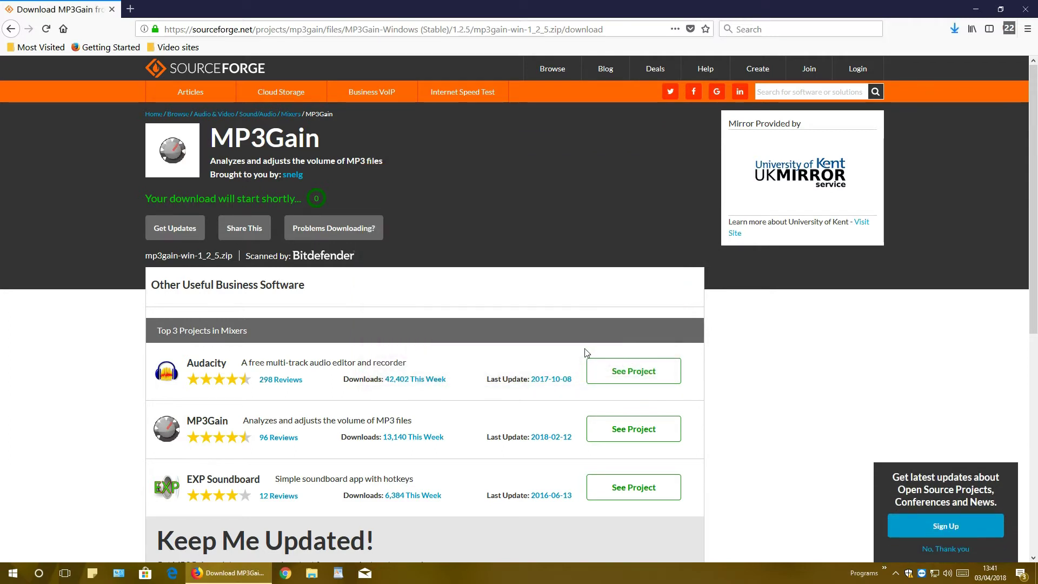
left_click(955, 29)
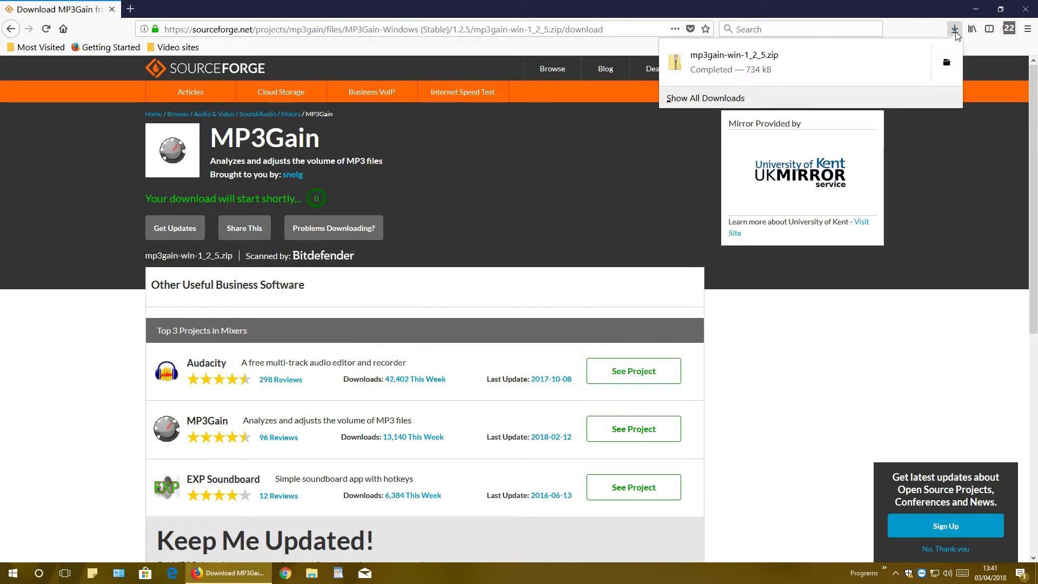
left_click(946, 62)
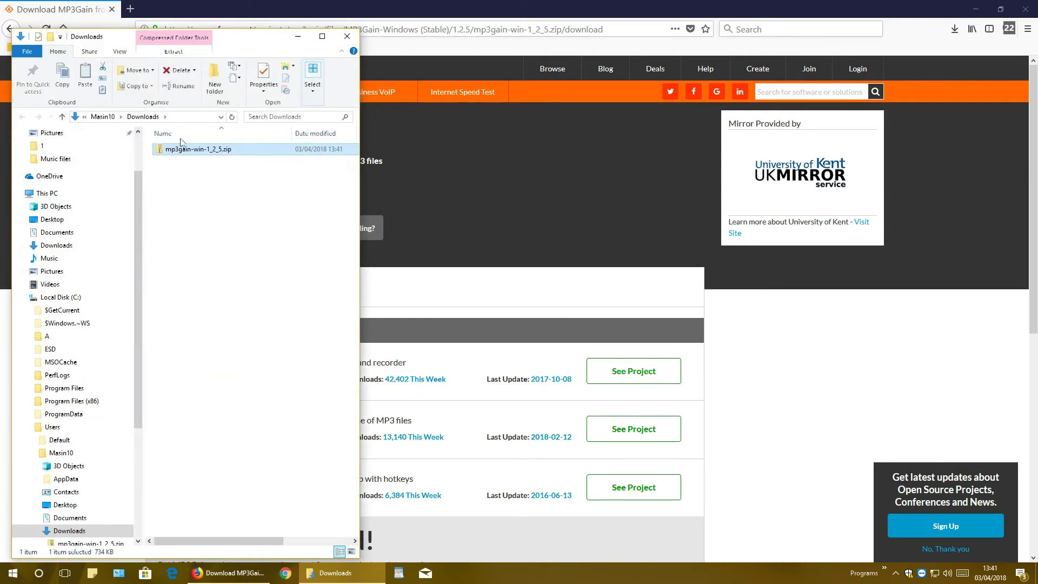
Extract mp3gain-win-1_2_5.zip into its own folder and open that folder
right_click(200, 153)
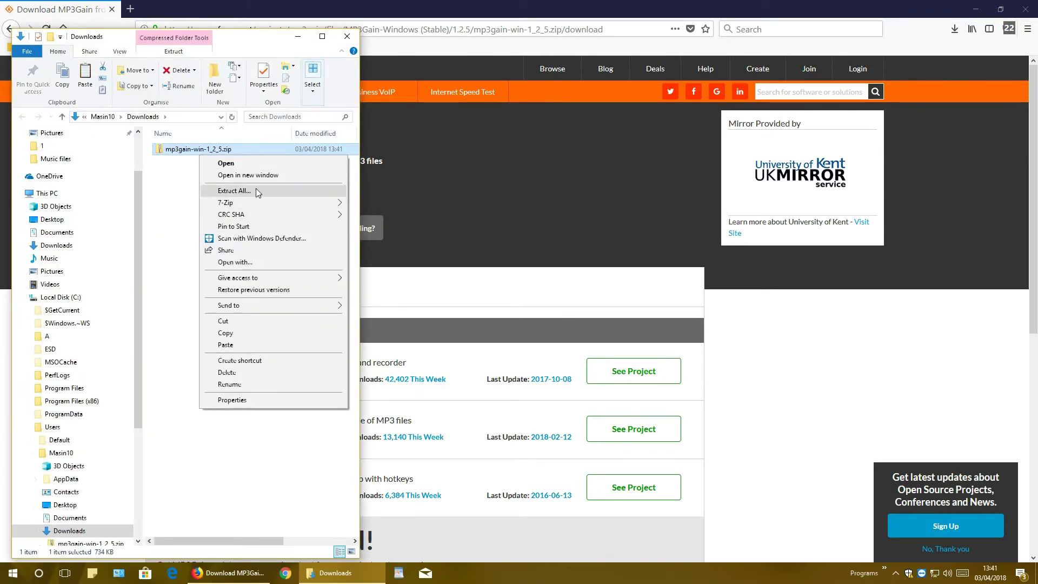
mouse_move(260, 203)
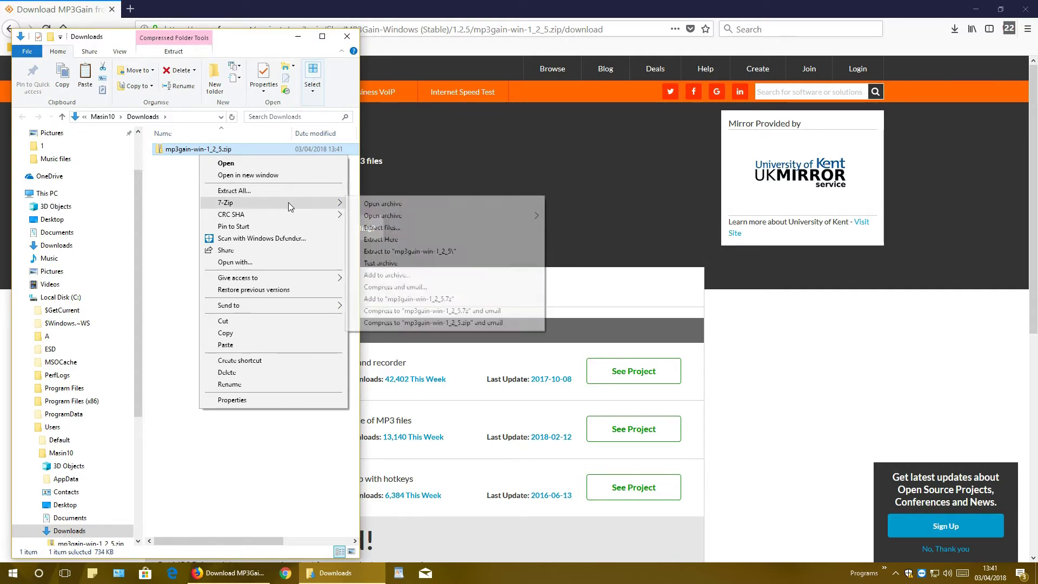
mouse_move(316, 203)
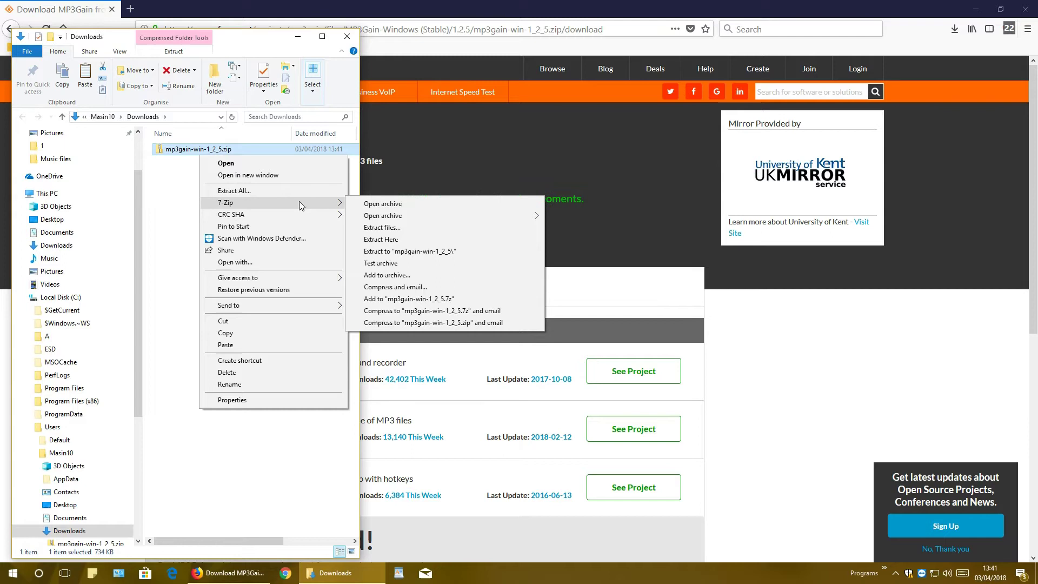
left_click(441, 257)
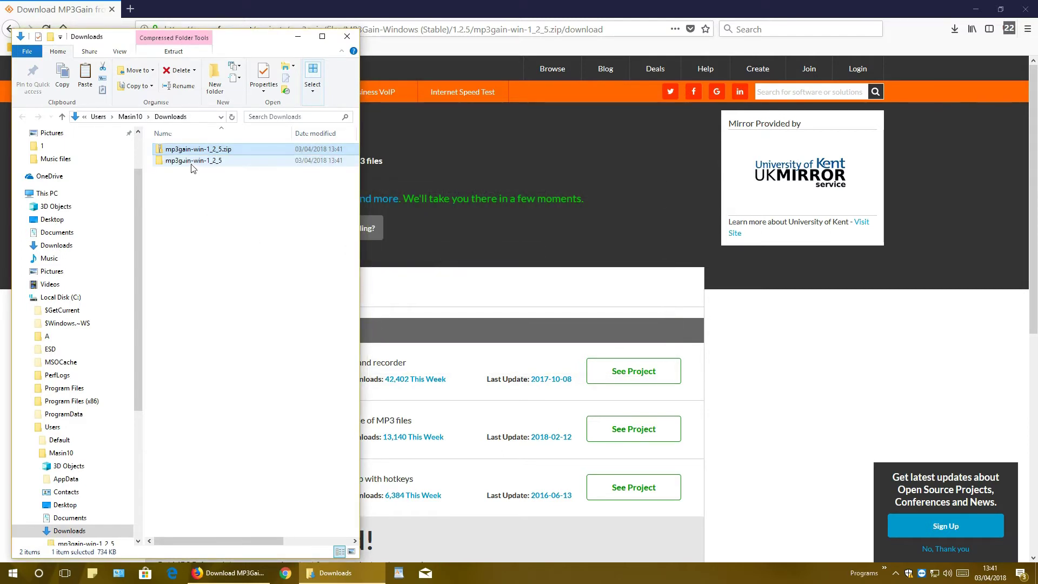
left_click(194, 150)
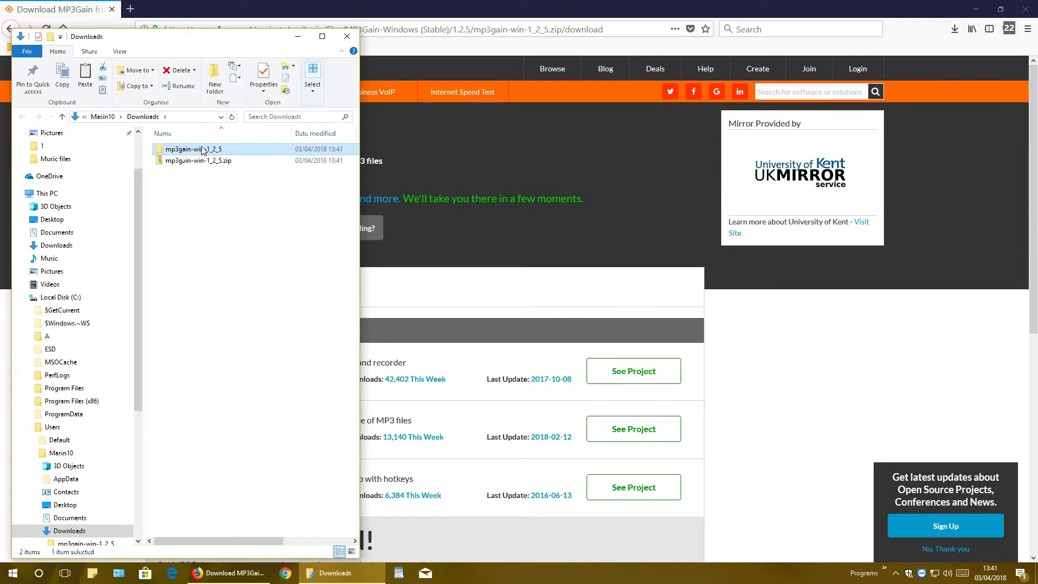
double_click(204, 150)
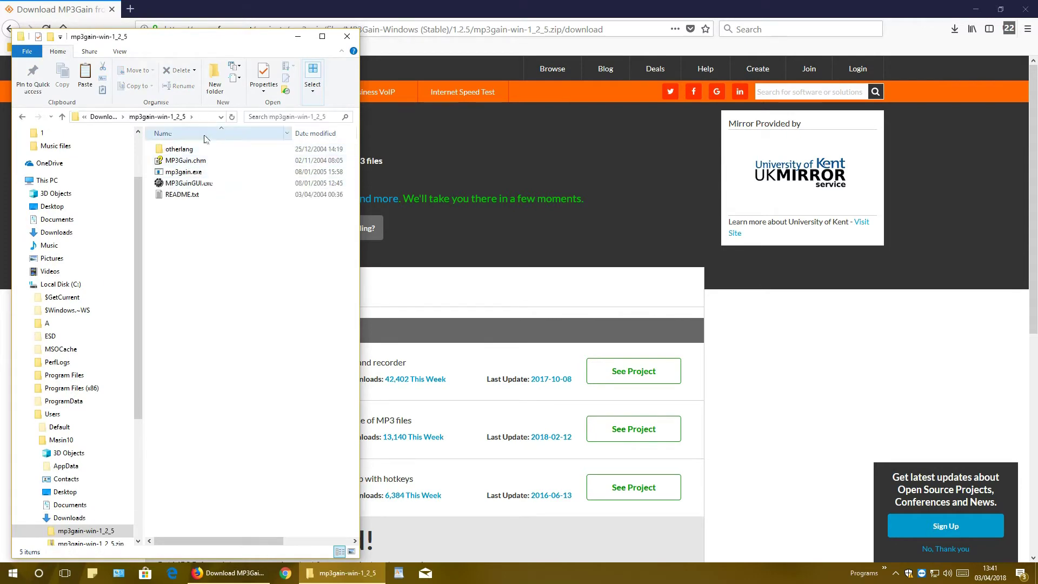
Try launching MP3GainGUI.exe, dismiss the MSCOMCTL.OCX error, and close the folder window
left_click_drag(170, 36, 463, 39)
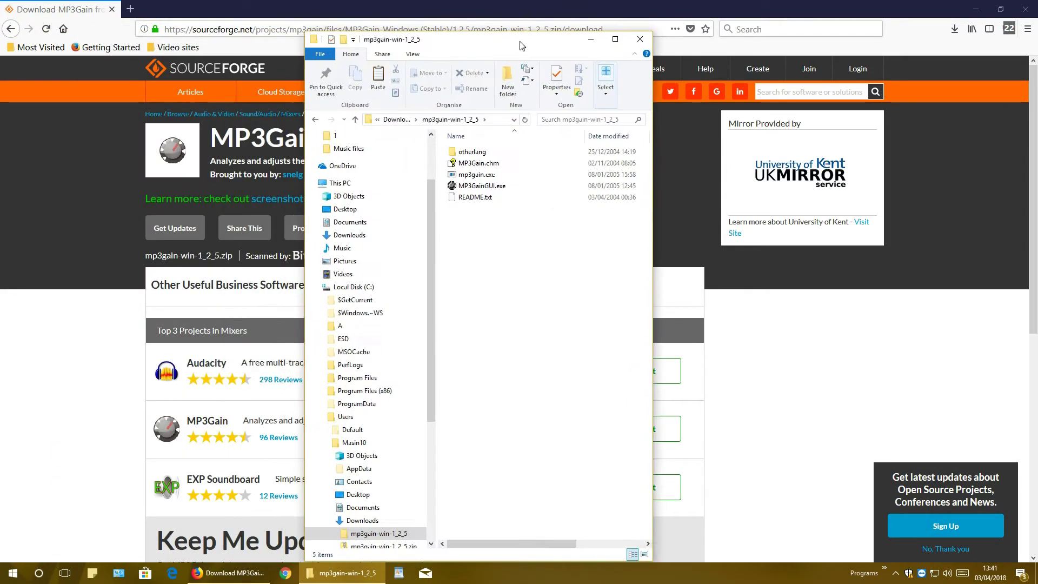
left_click(486, 186)
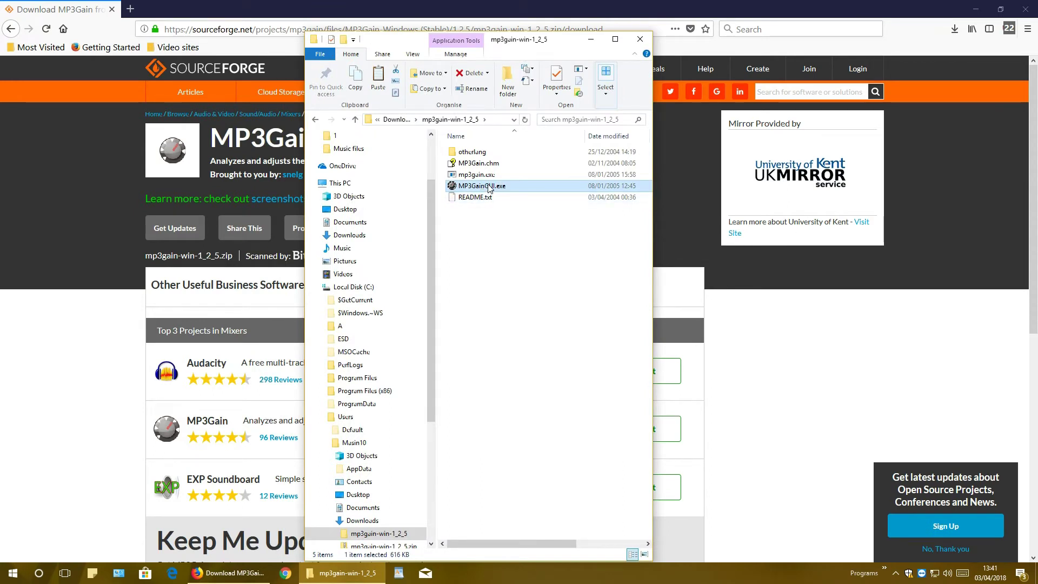
double_click(488, 187)
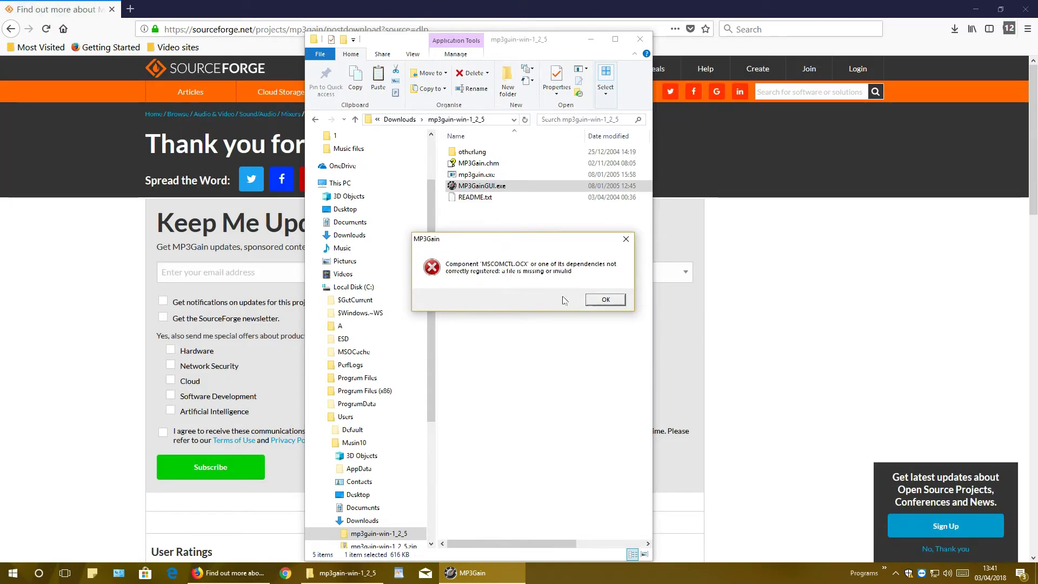
left_click(608, 301)
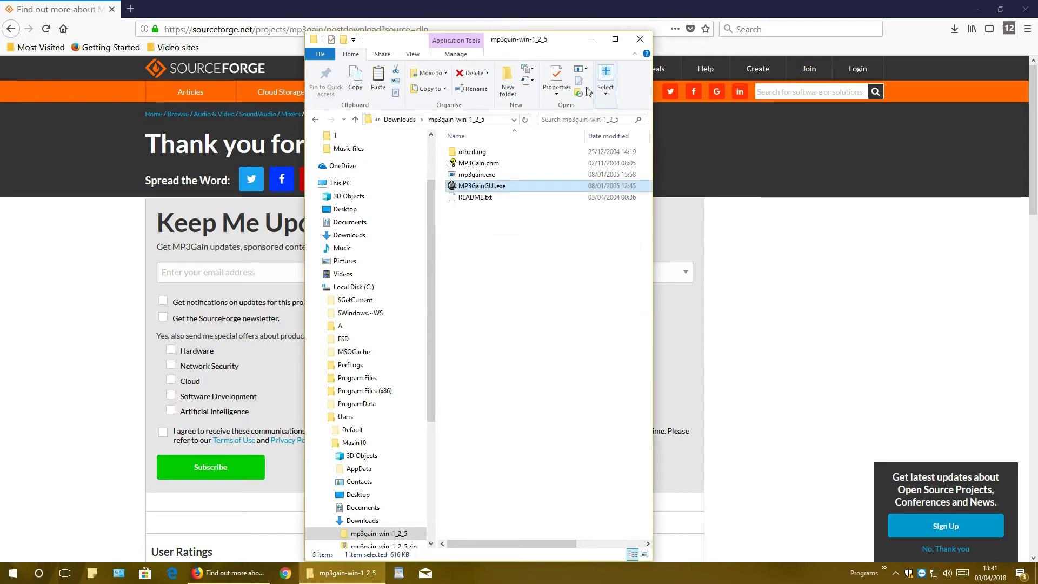
left_click(639, 41)
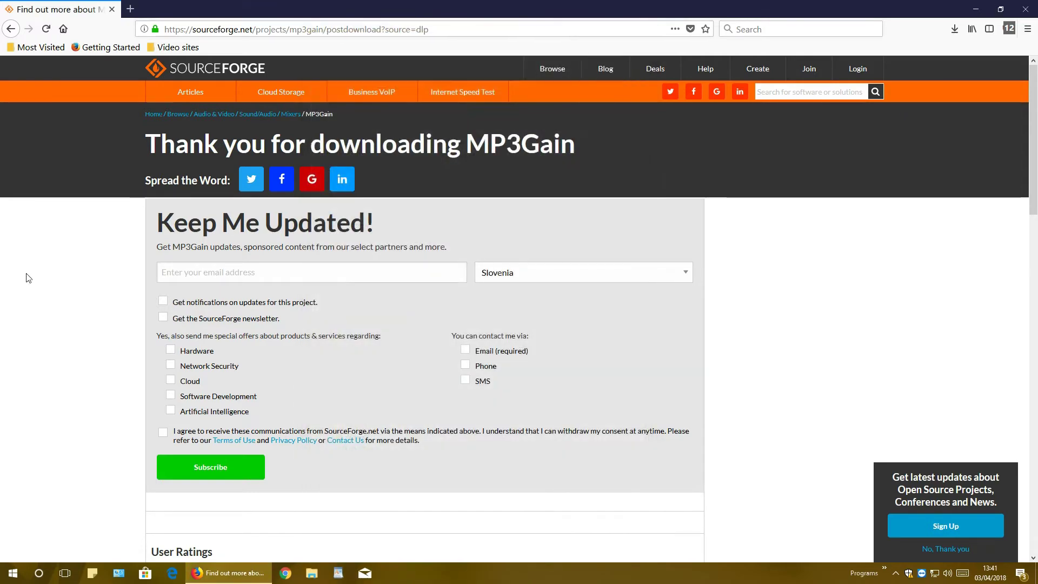
Back on the downloads page, save mp3gain-win-full-1_2_5.zip and show it in Downloads
key("alt+Left")
key("alt+Left")
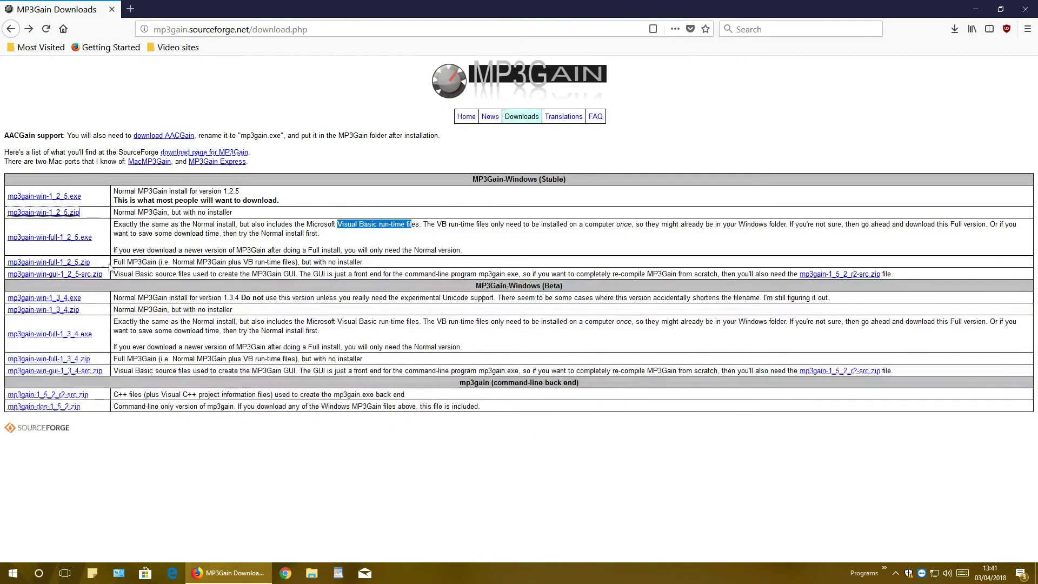
left_click(61, 264)
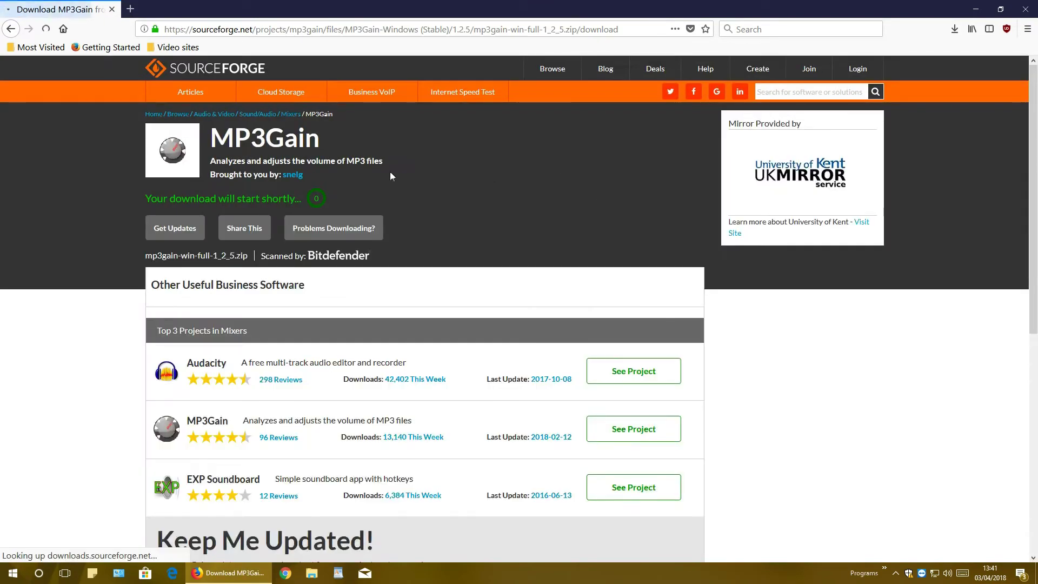
left_click(415, 303)
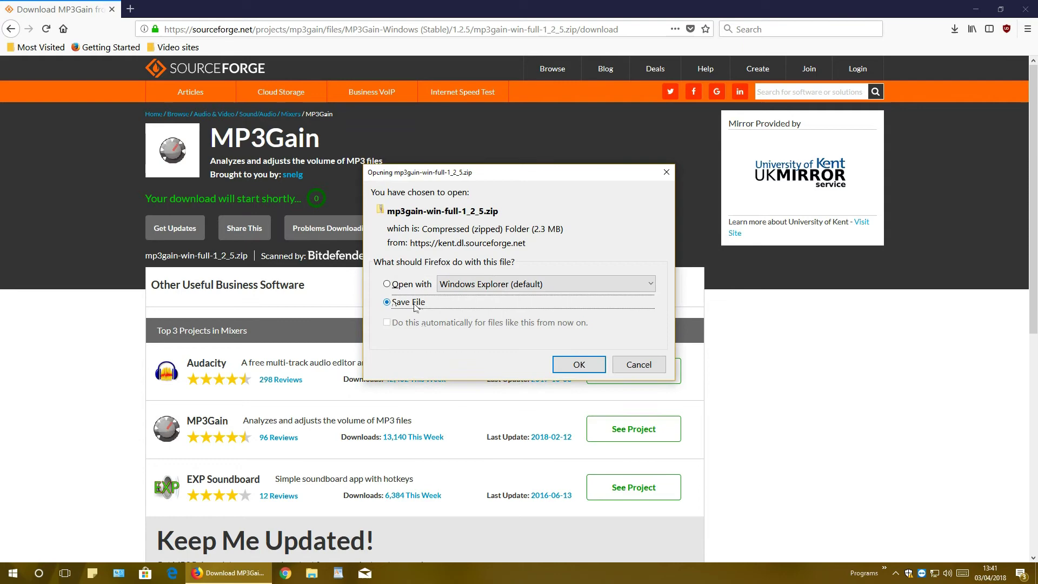
left_click(588, 364)
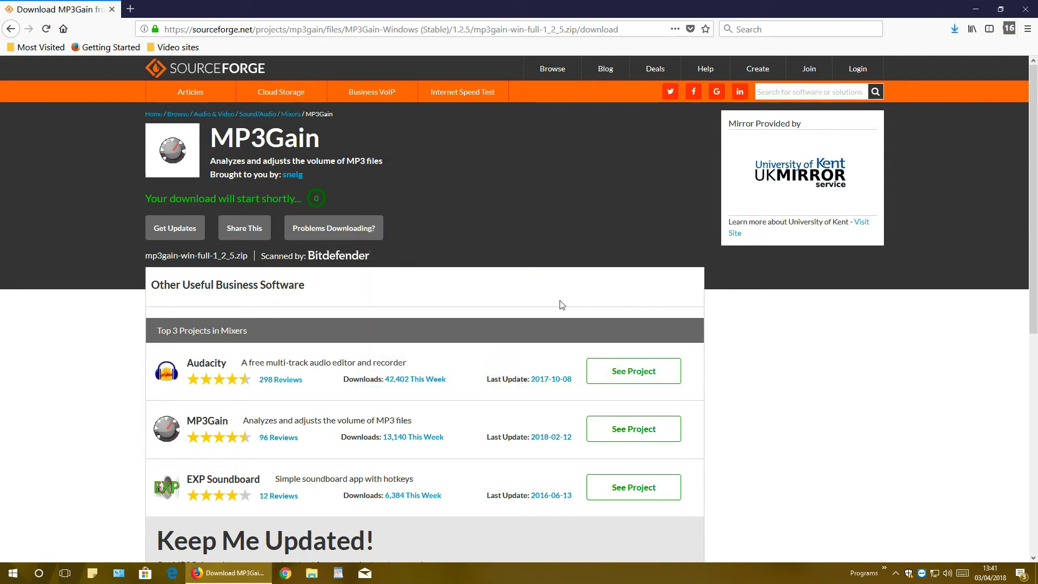
left_click(954, 28)
left_click(944, 63)
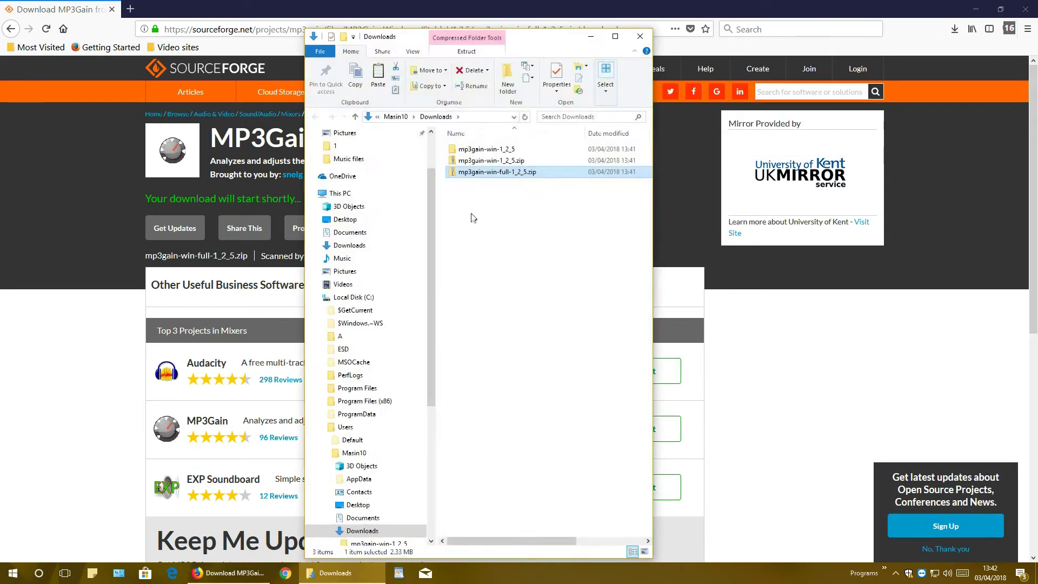
right_click(513, 173)
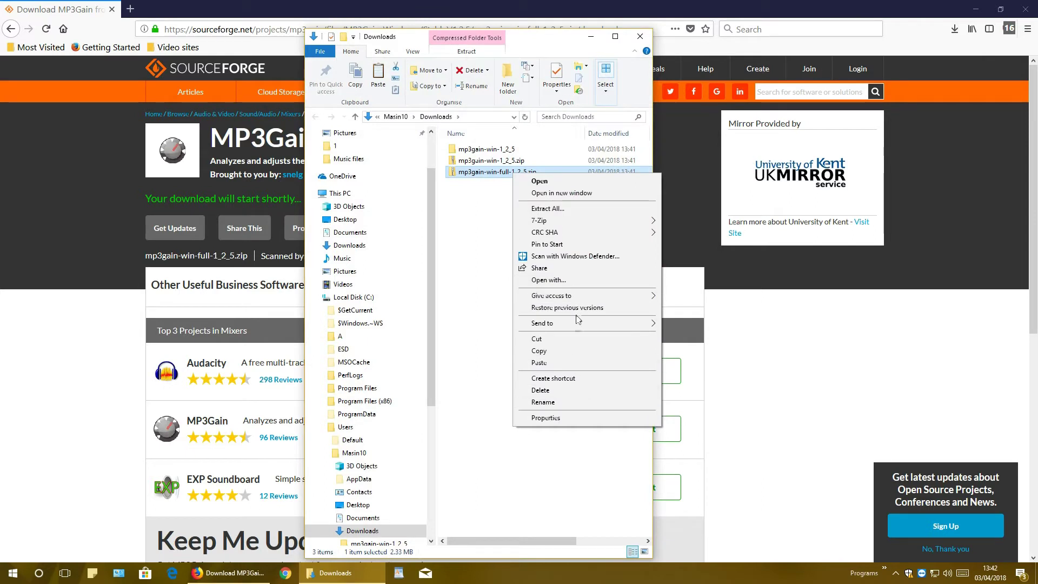
Extract the full archive to its own folder and move that folder onto the desktop
mouse_move(601, 225)
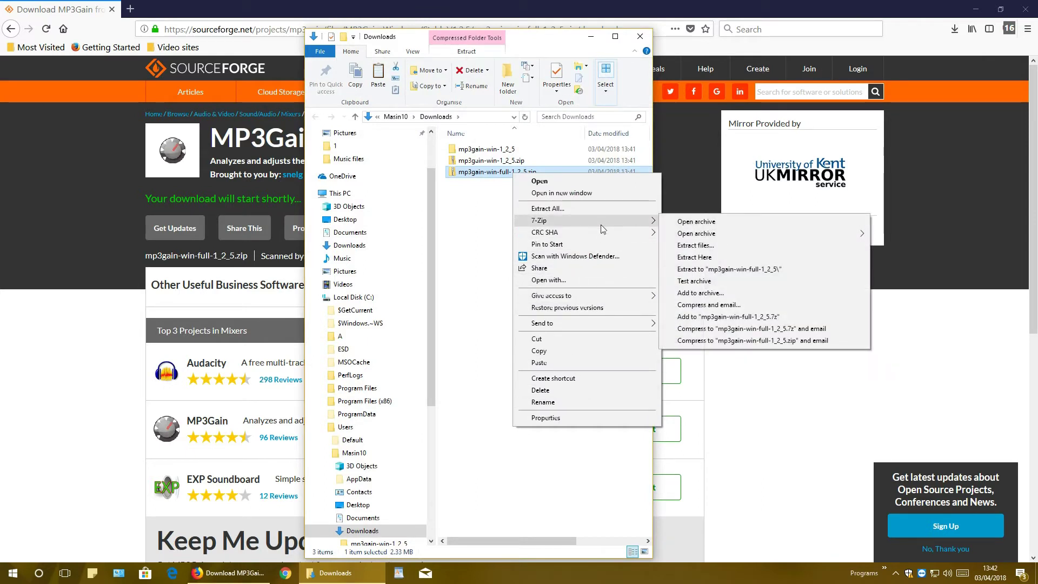
left_click(791, 270)
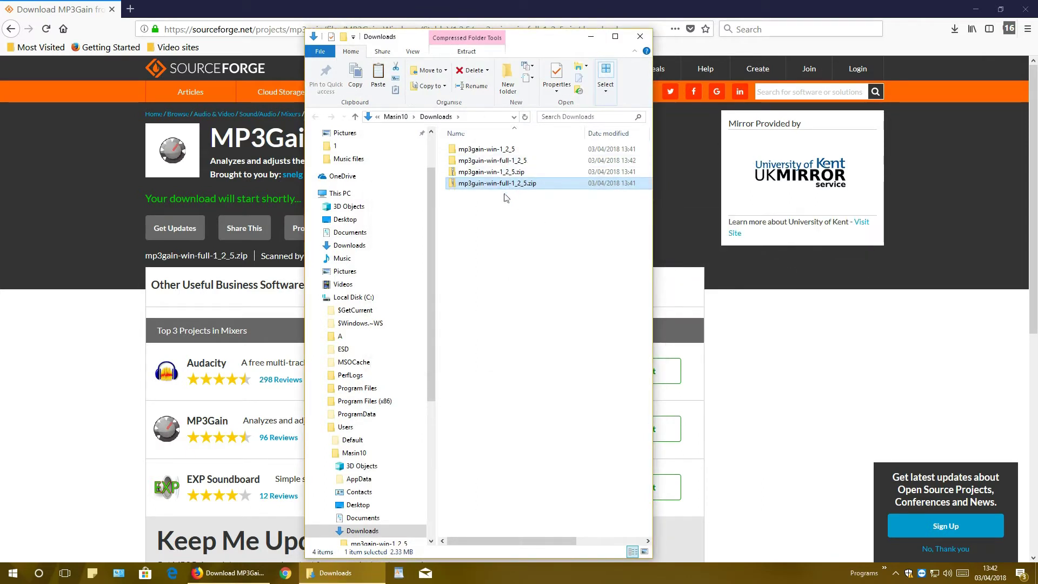
right_click(503, 161)
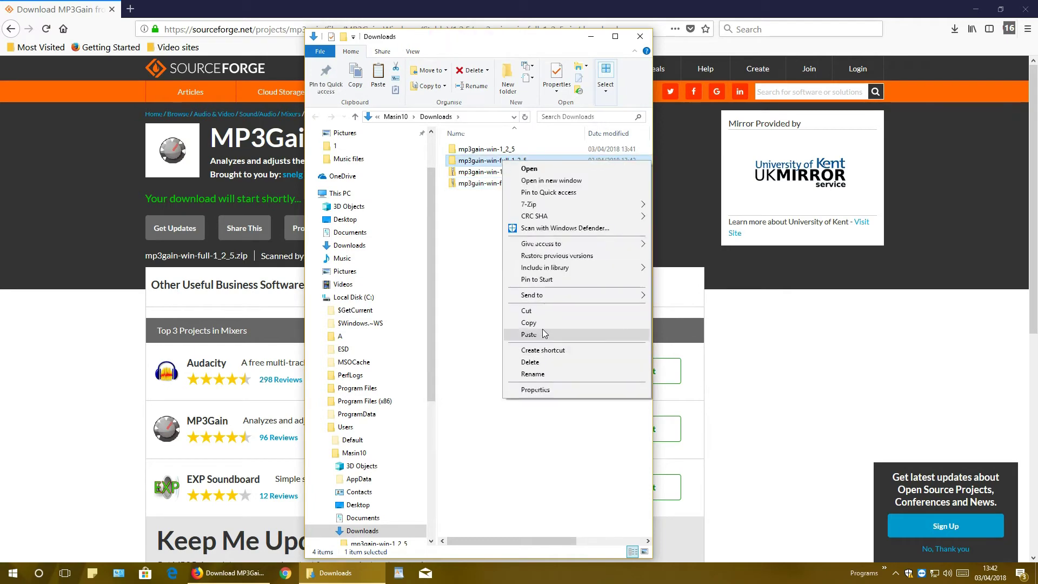
left_click(539, 313)
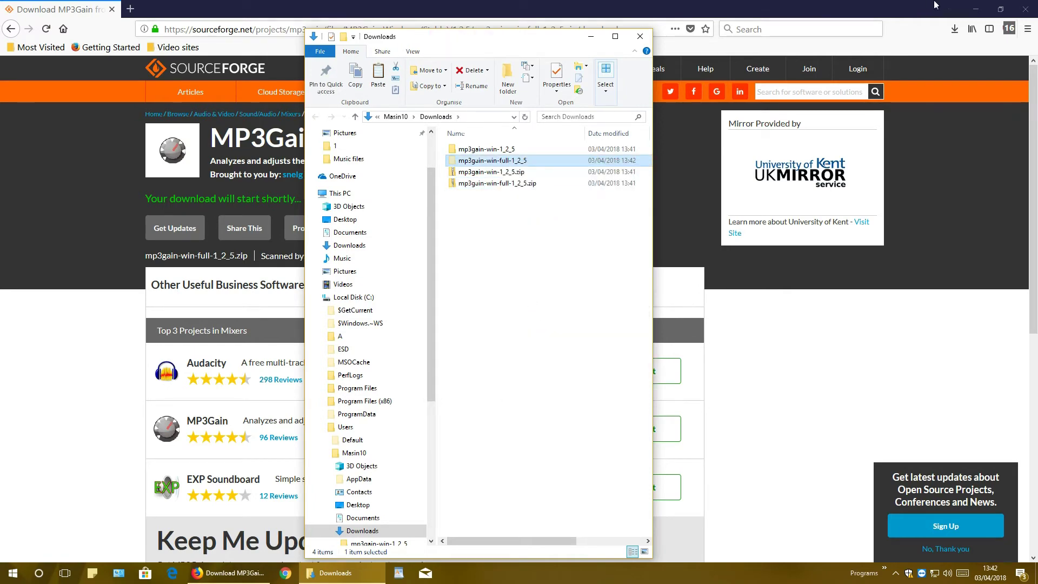
left_click(976, 9)
right_click(210, 211)
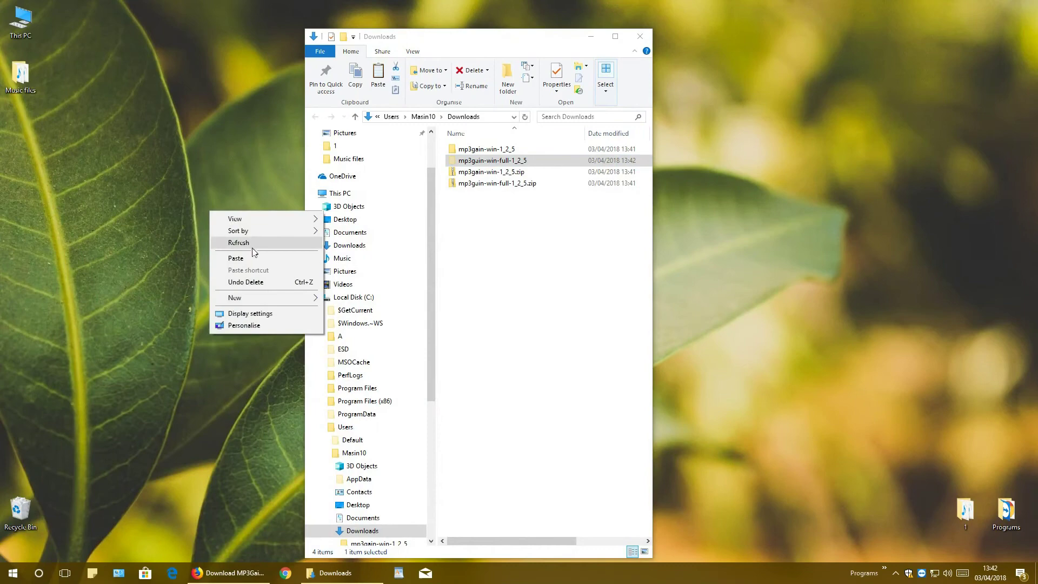
left_click(249, 258)
Close Downloads, run MP3GainGUI.exe from the desktop folder, and maximize MP3Gain
left_click_drag(486, 41, 805, 59)
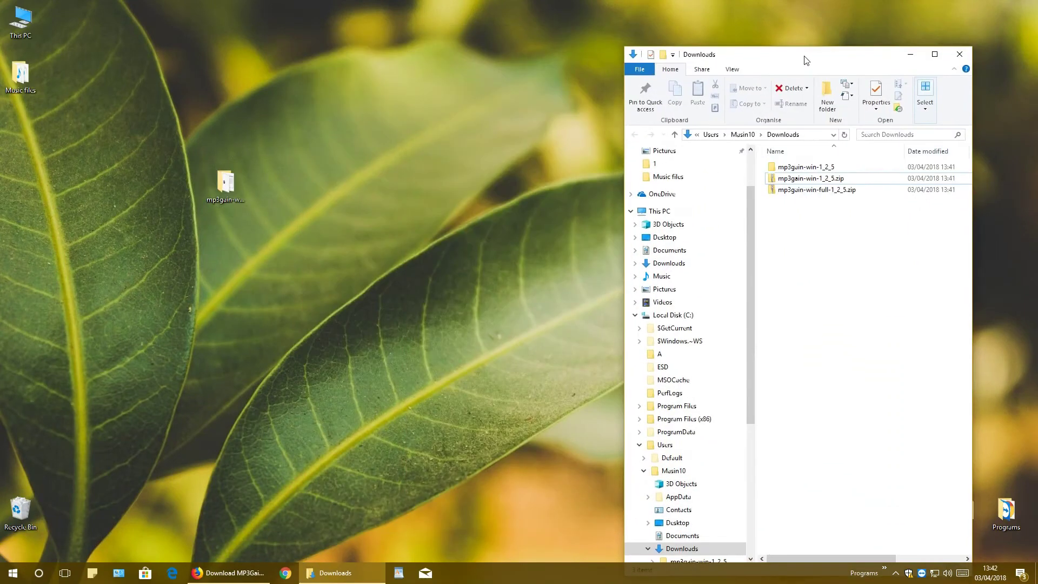
left_click(968, 57)
double_click(220, 190)
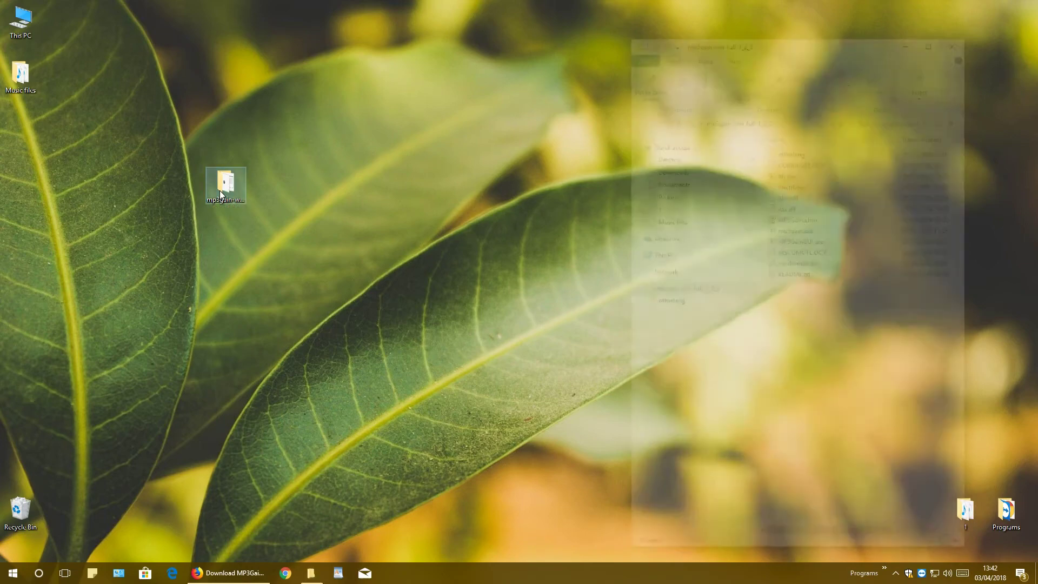
left_click(800, 240)
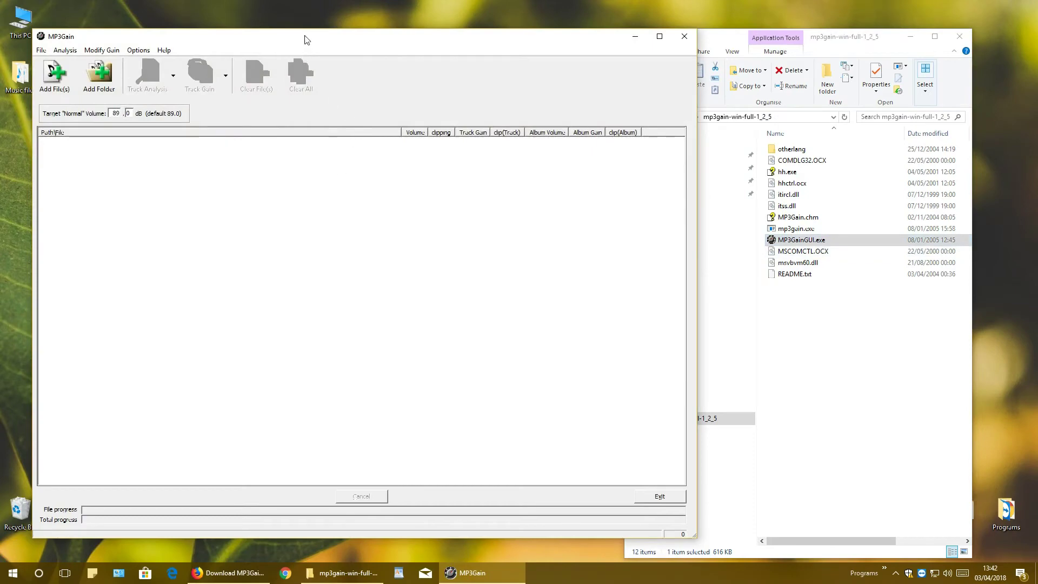
left_click_drag(305, 39, 553, 54)
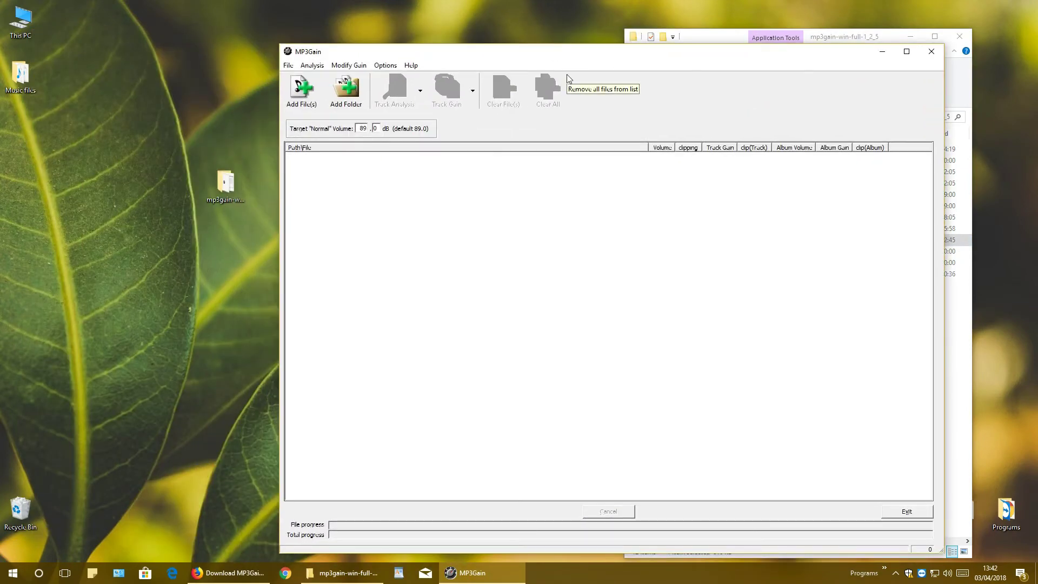
double_click(600, 56)
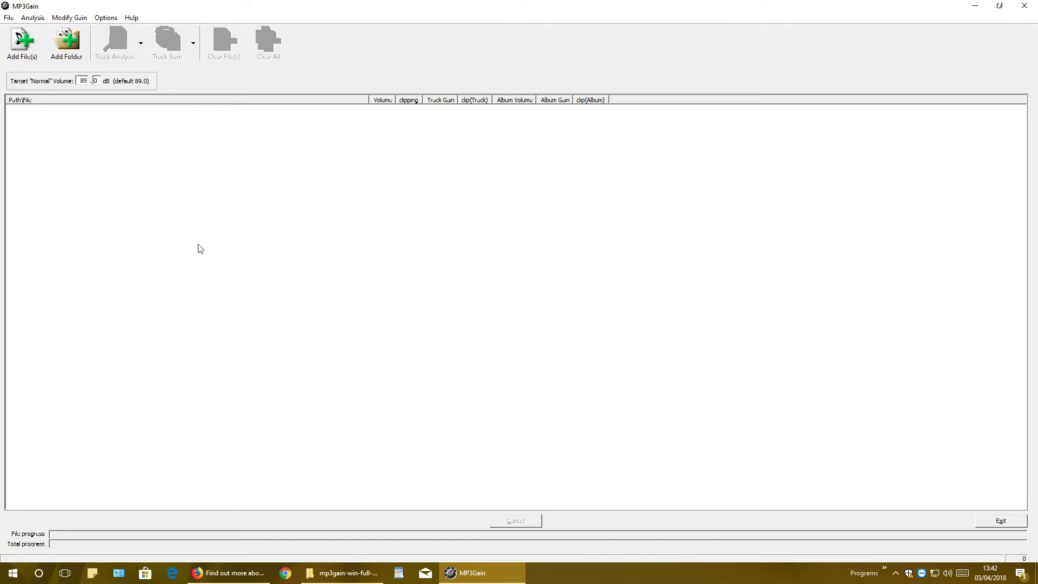
Add the four MP3 files from Music files to the MP3Gain list
left_click(24, 39)
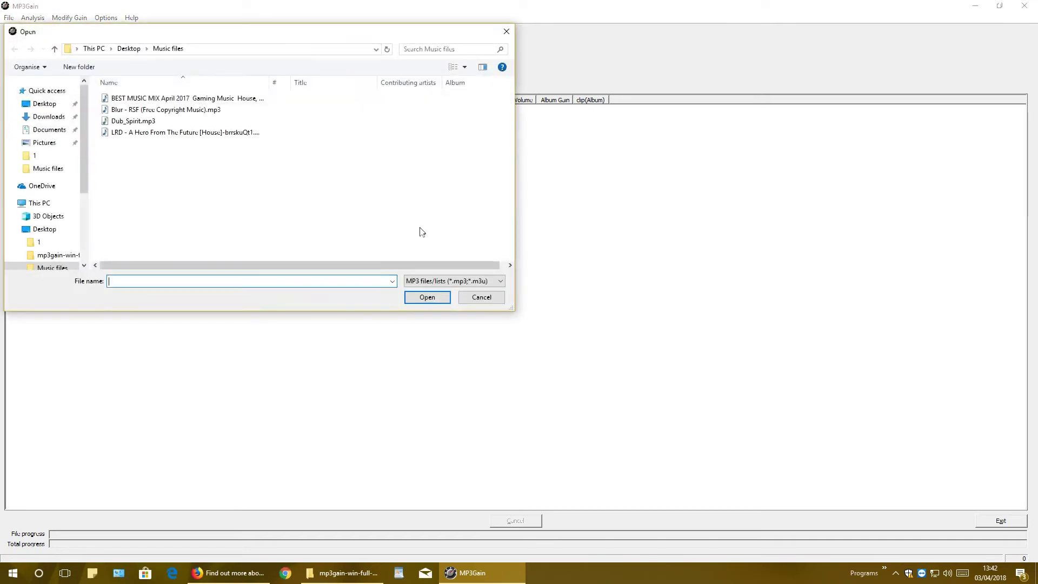
left_click_drag(202, 37, 512, 109)
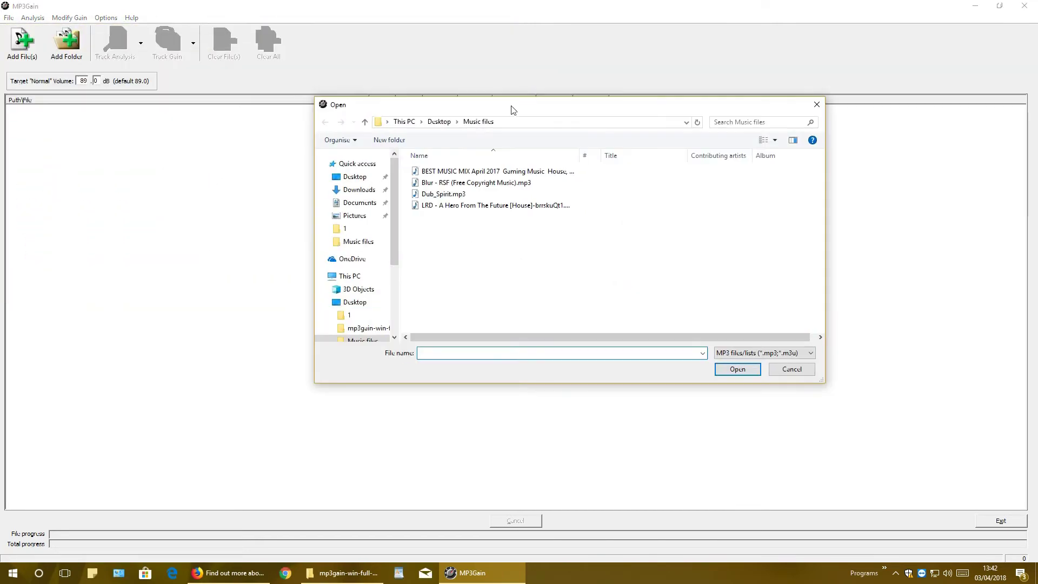
left_click_drag(566, 253, 416, 162)
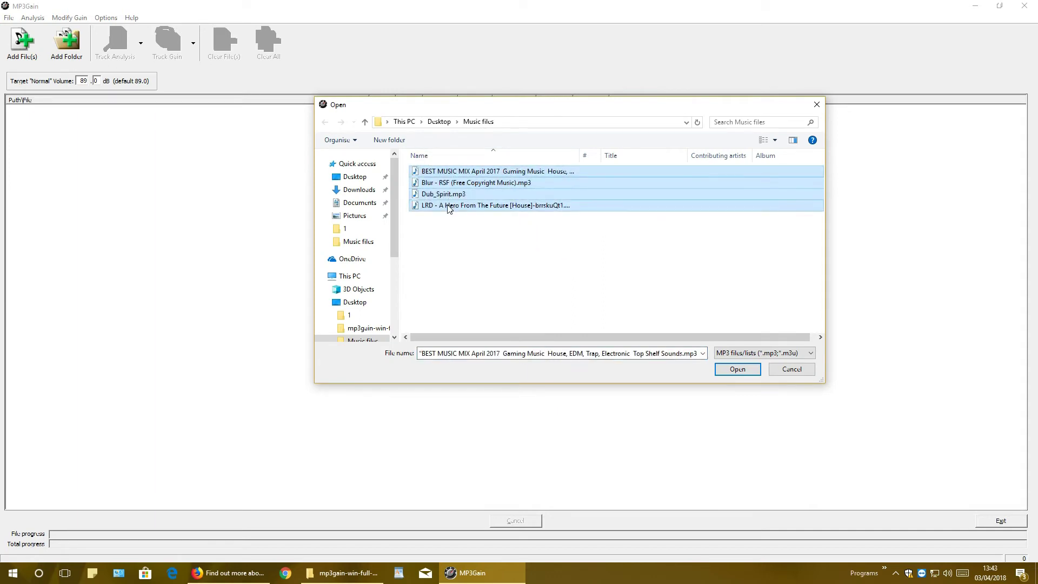
left_click(737, 370)
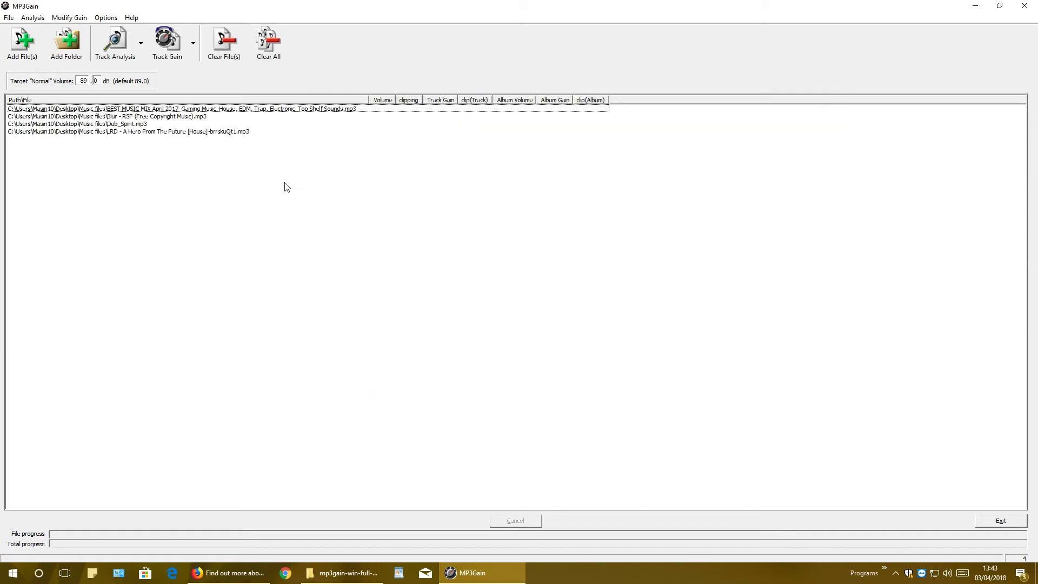
Select all four loaded tracks and delete them from the list
left_click_drag(284, 183, 8, 106)
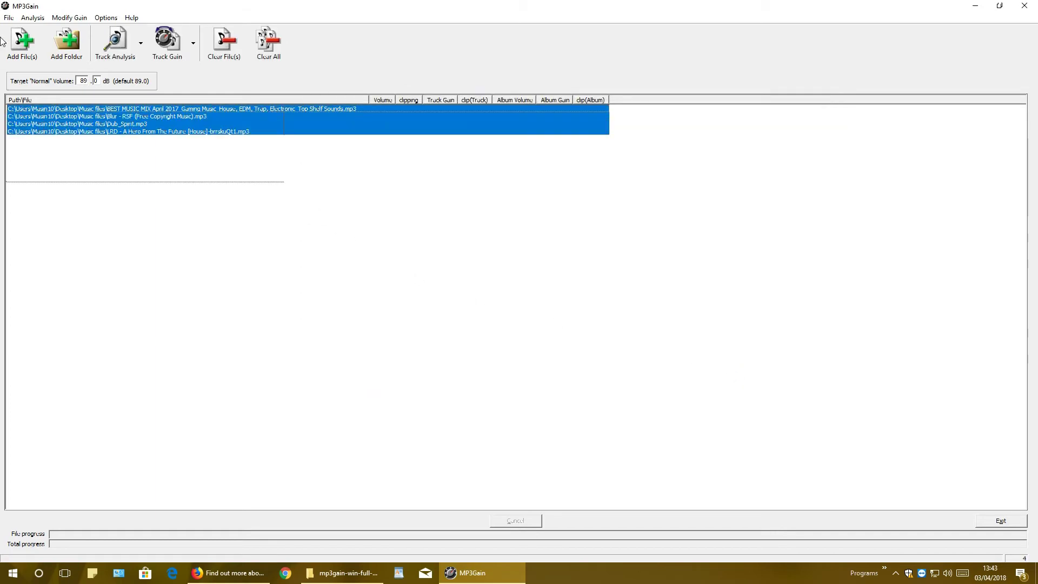
left_click(389, 244)
left_click_drag(263, 170, 37, 113)
left_click_drag(357, 233, 164, 112)
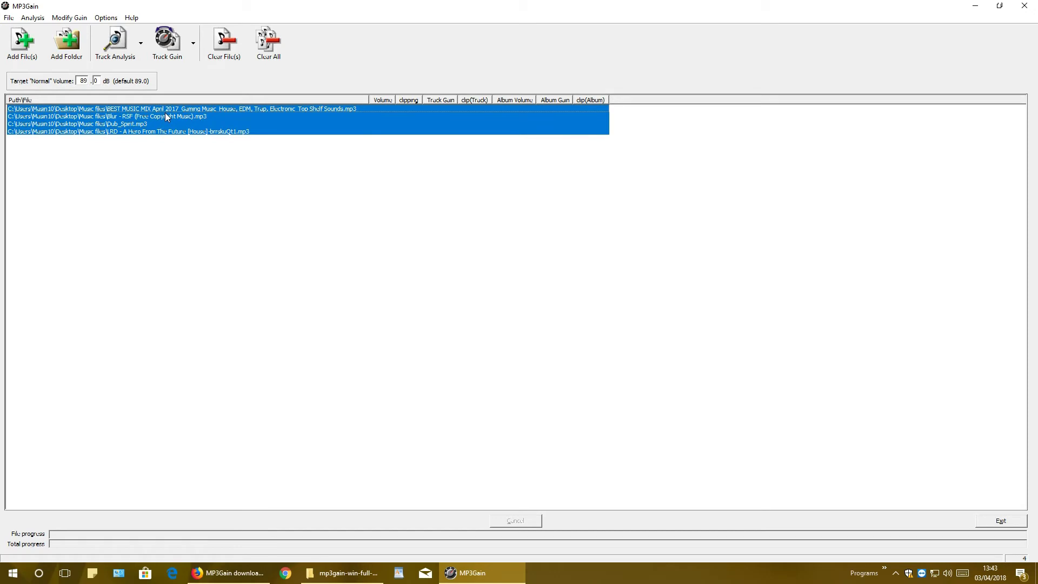
key("Delete")
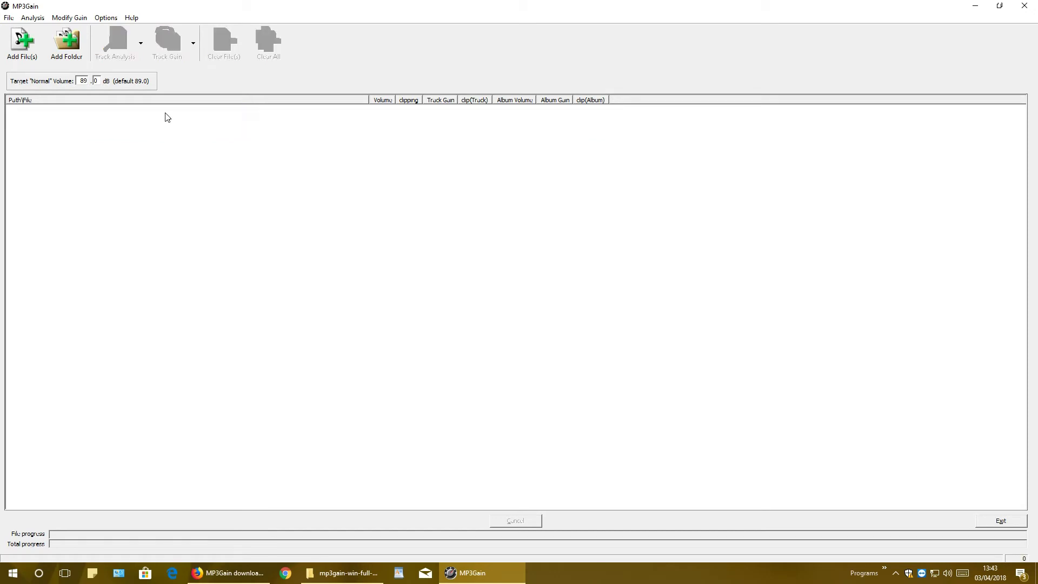
Add the Desktop > Music files folder to reload its four MP3s, then select tracks
left_click(68, 44)
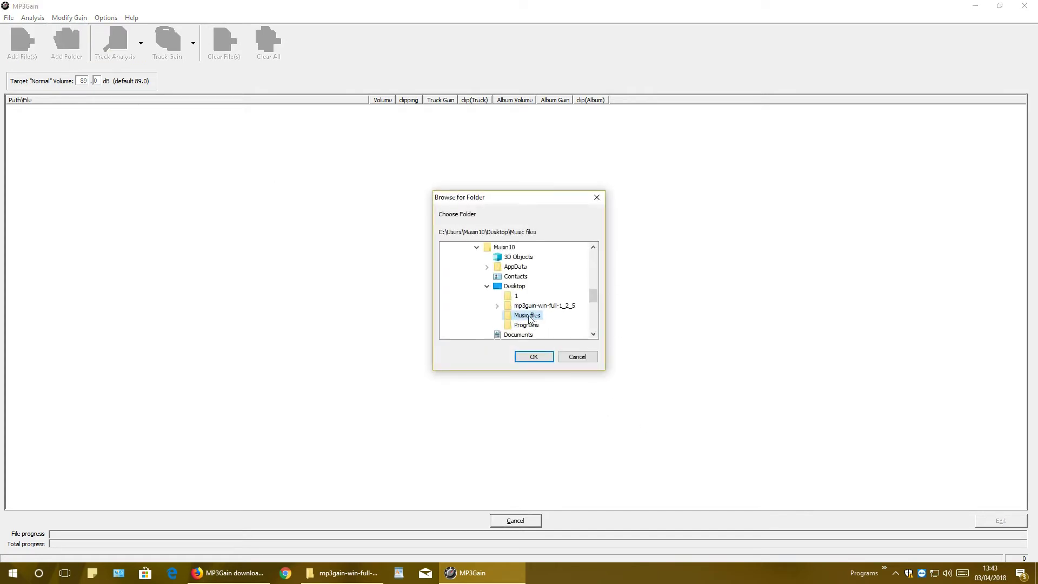
left_click(533, 357)
left_click_drag(222, 178, 91, 99)
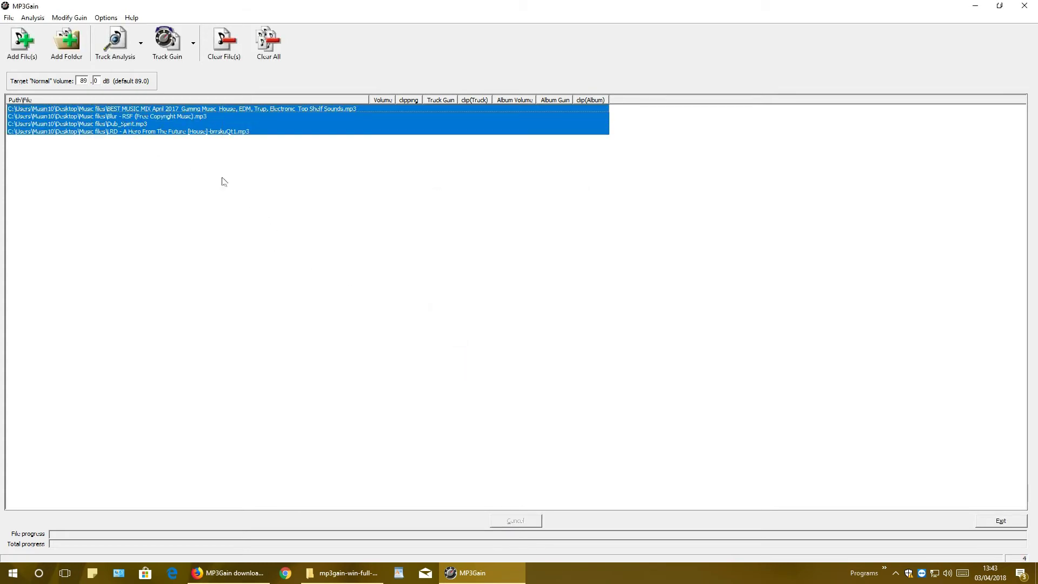
left_click(454, 276)
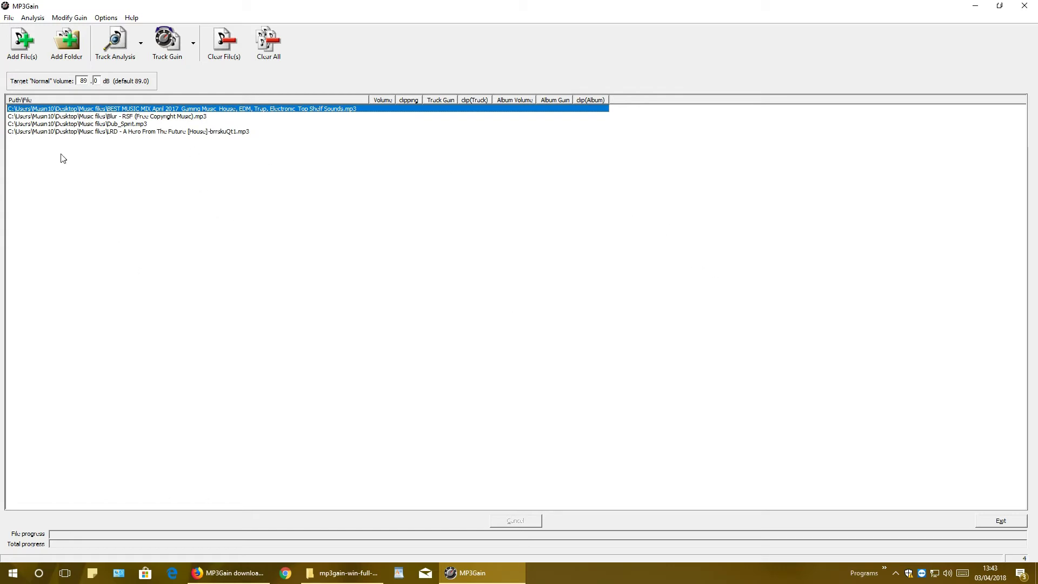
left_click(23, 47)
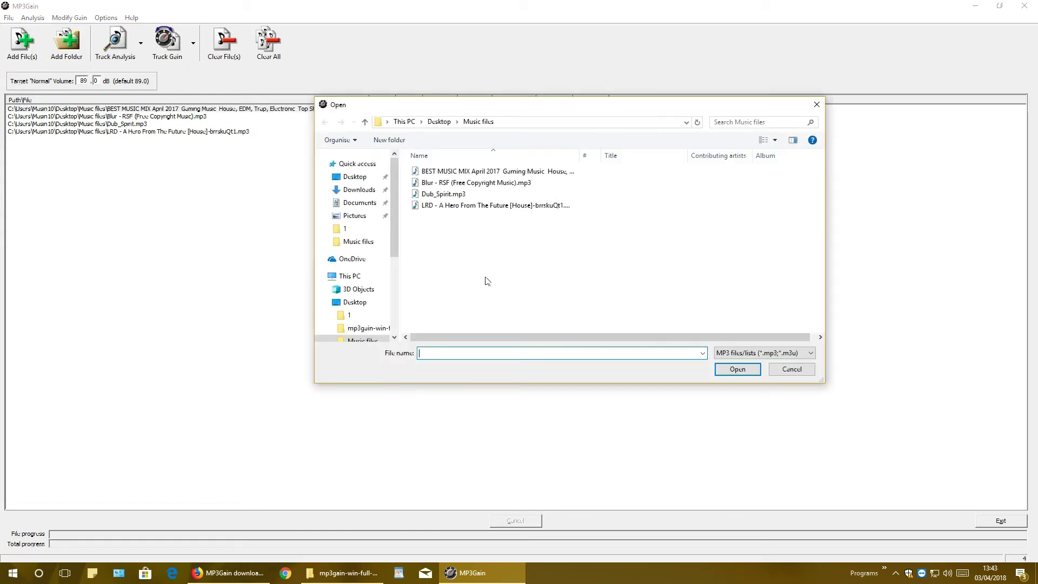
left_click(352, 314)
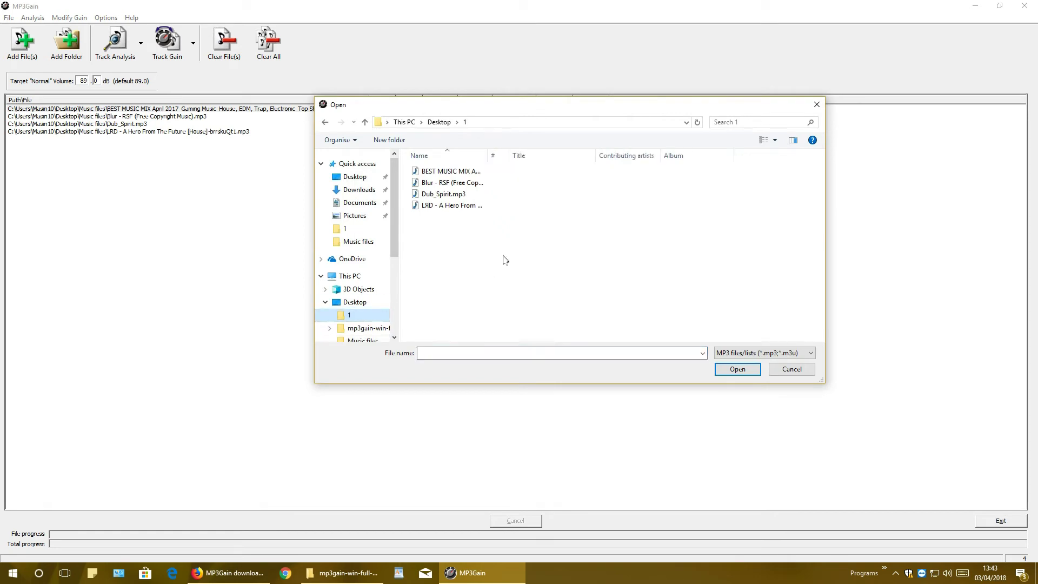
left_click(455, 205)
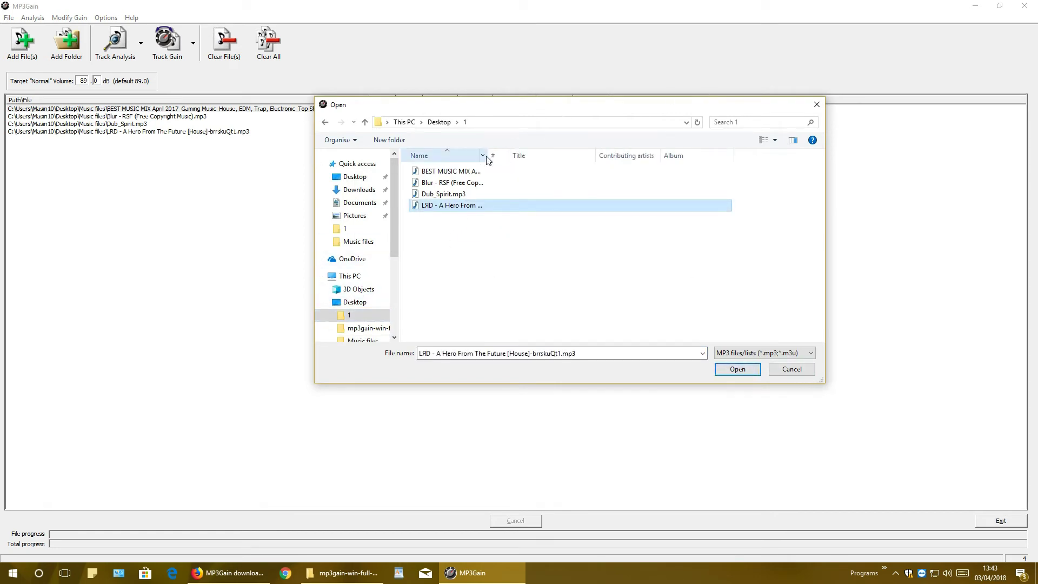
left_click_drag(490, 152, 635, 154)
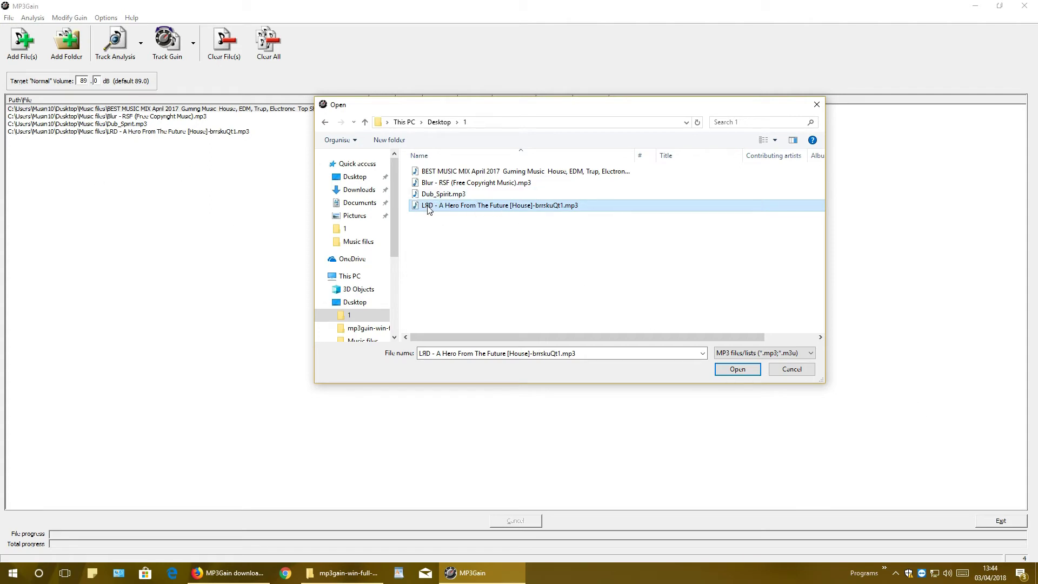
left_click(734, 370)
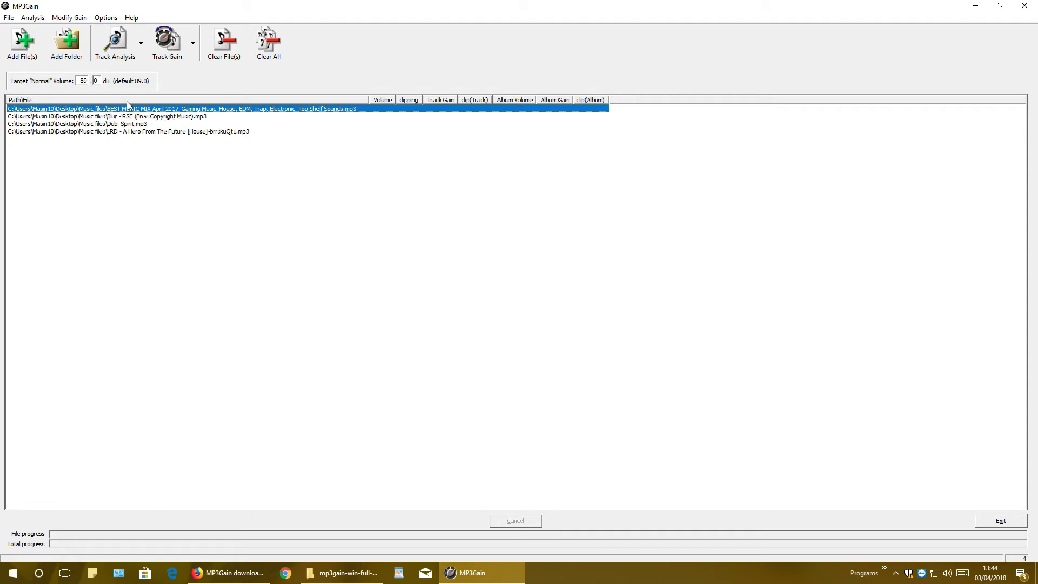
Select all four tracks and run Track Analysis to get their volumes and suggested gains
left_click(137, 126)
left_click(112, 133)
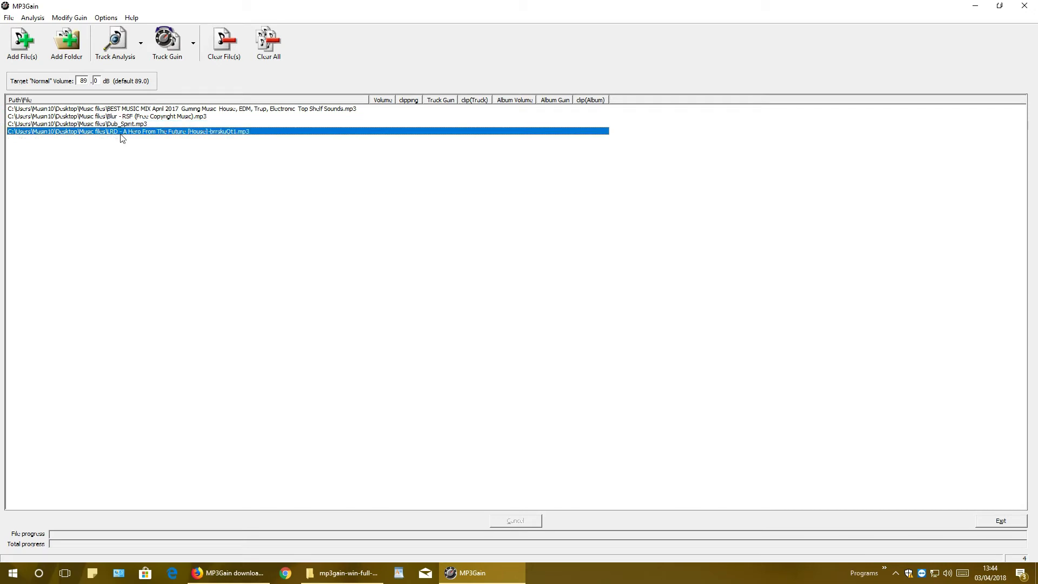
left_click_drag(267, 181, 8, 108)
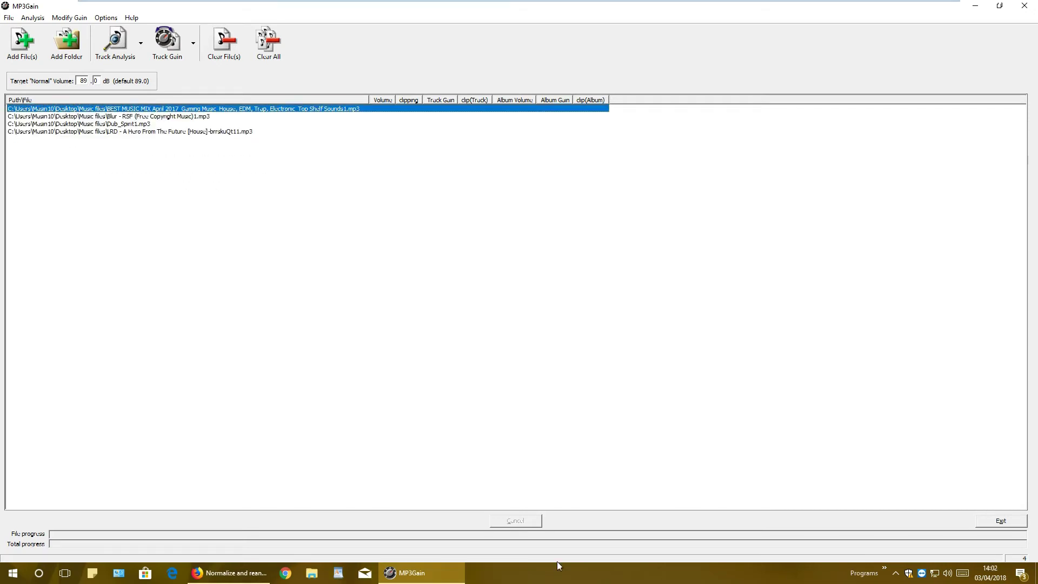
left_click_drag(320, 196, 59, 106)
left_click(125, 42)
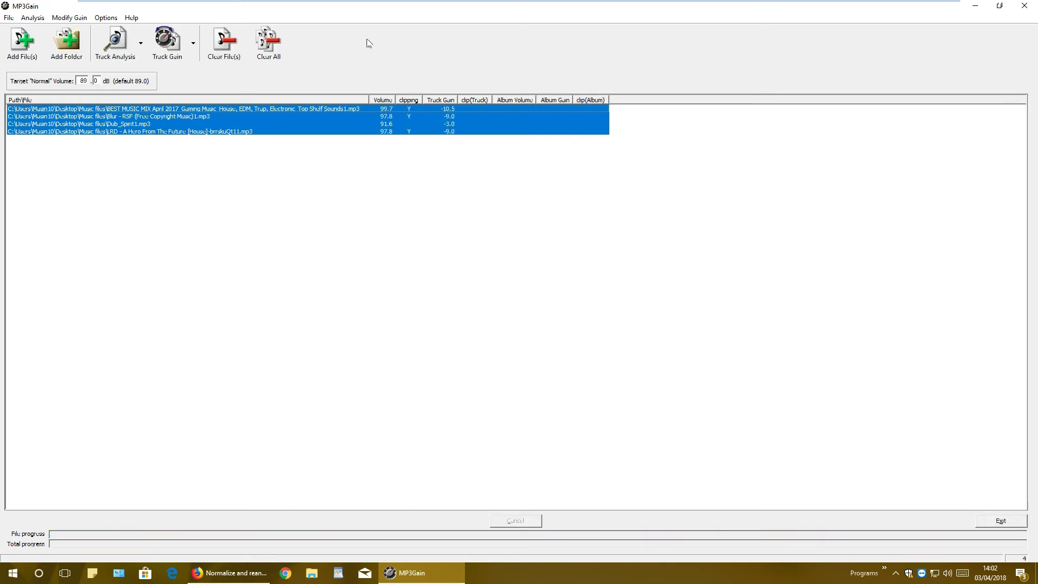
Change the Target "Normal" Volume from 89 to 90 dB
left_click(392, 125)
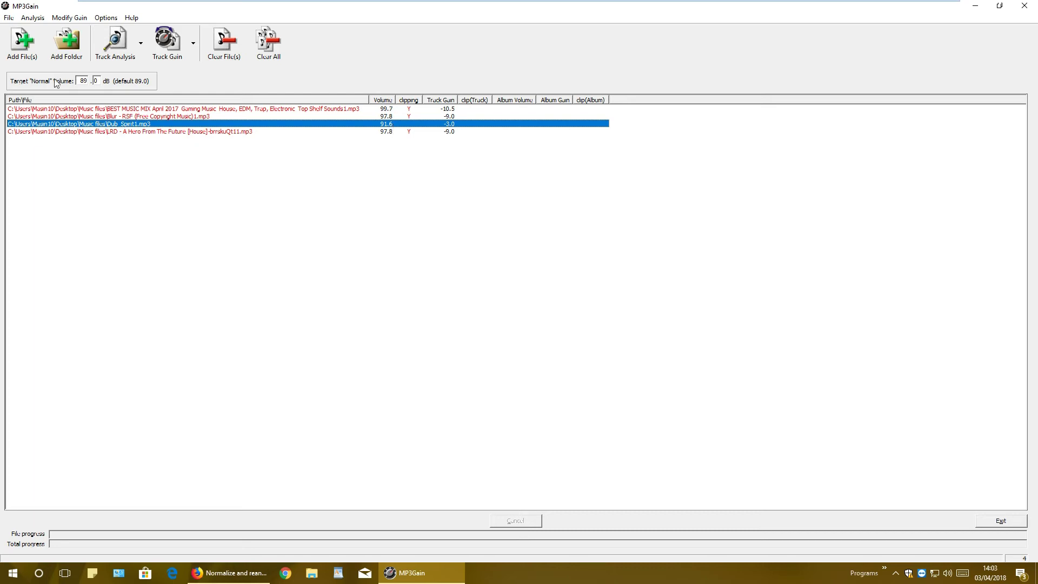
left_click(82, 81)
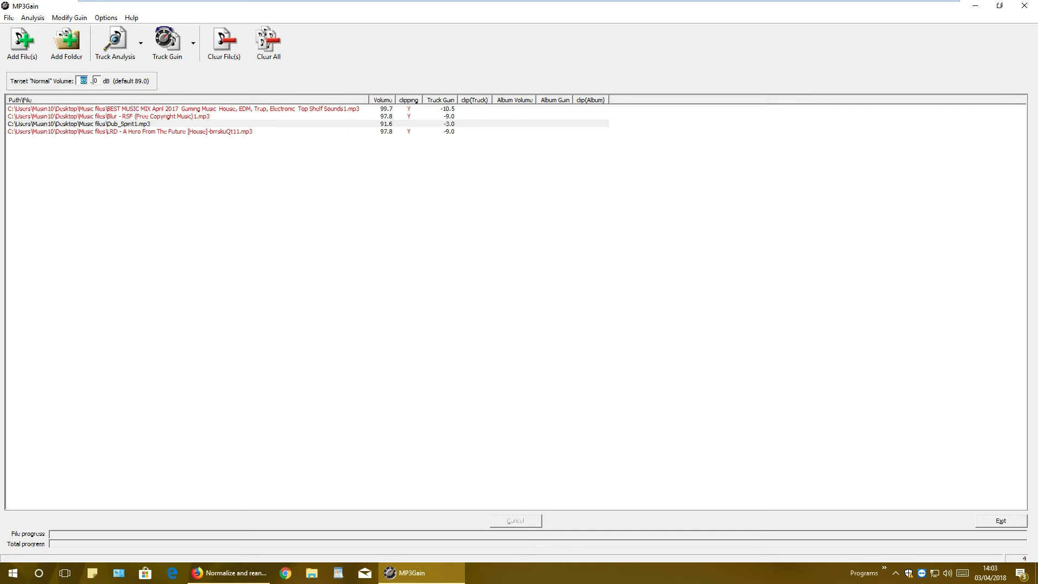
type("0")
Apply Track Gain to all four tracks so they sit between 90.1 and 90.6 dB
left_click(174, 41)
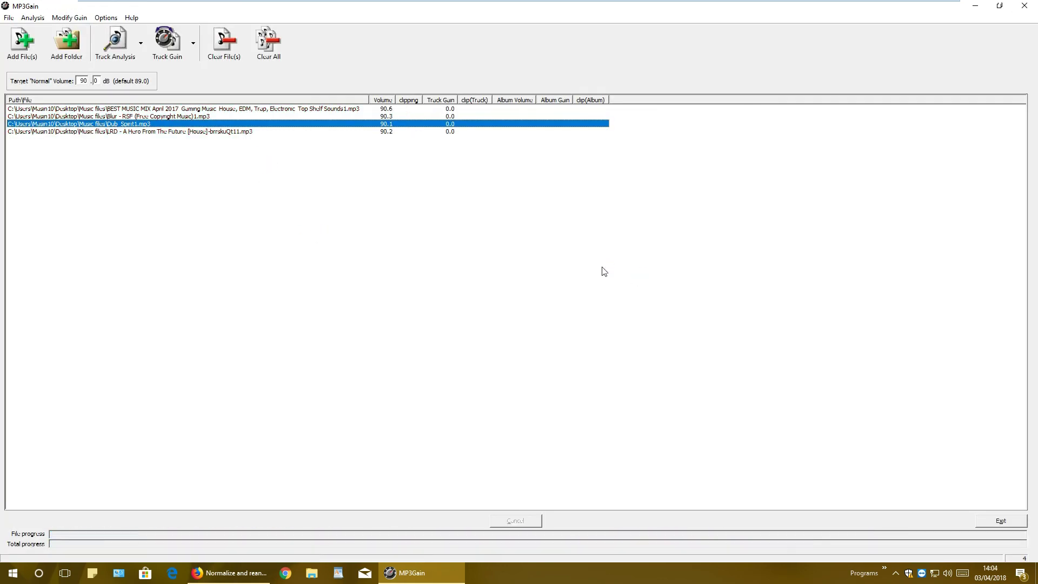
left_click_drag(494, 219, 68, 94)
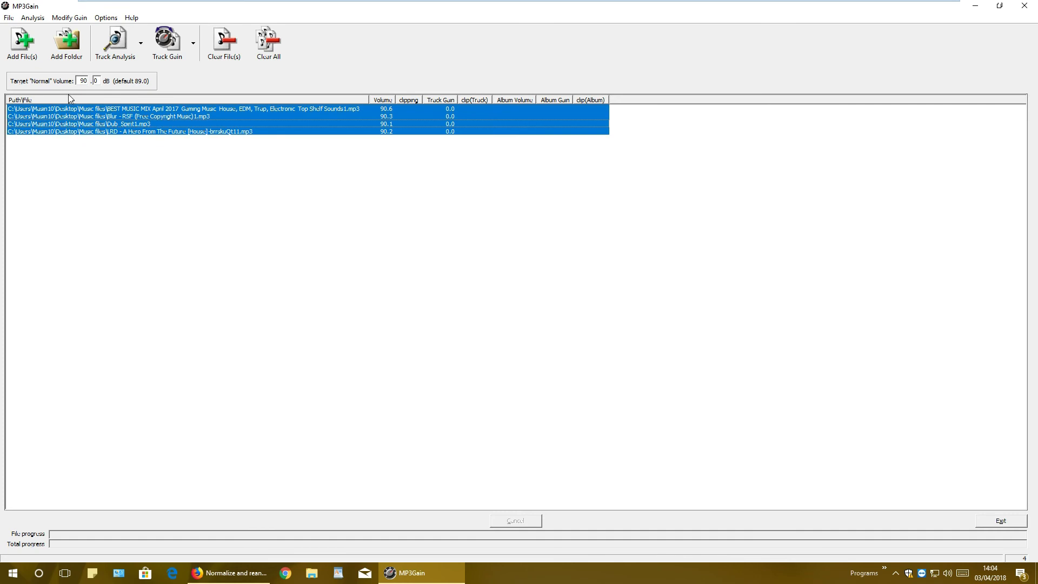
key("Up")
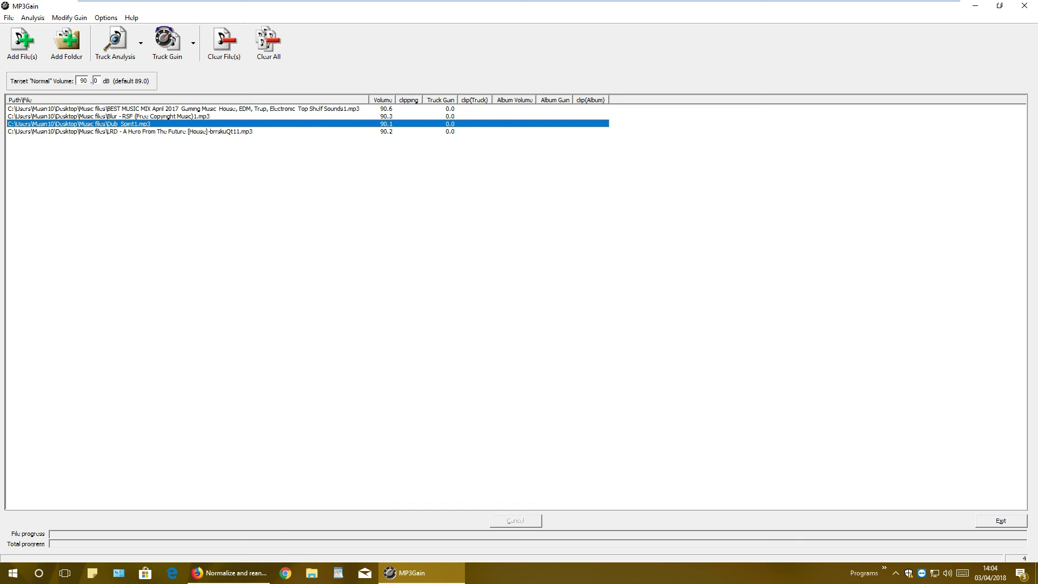
double_click(83, 81)
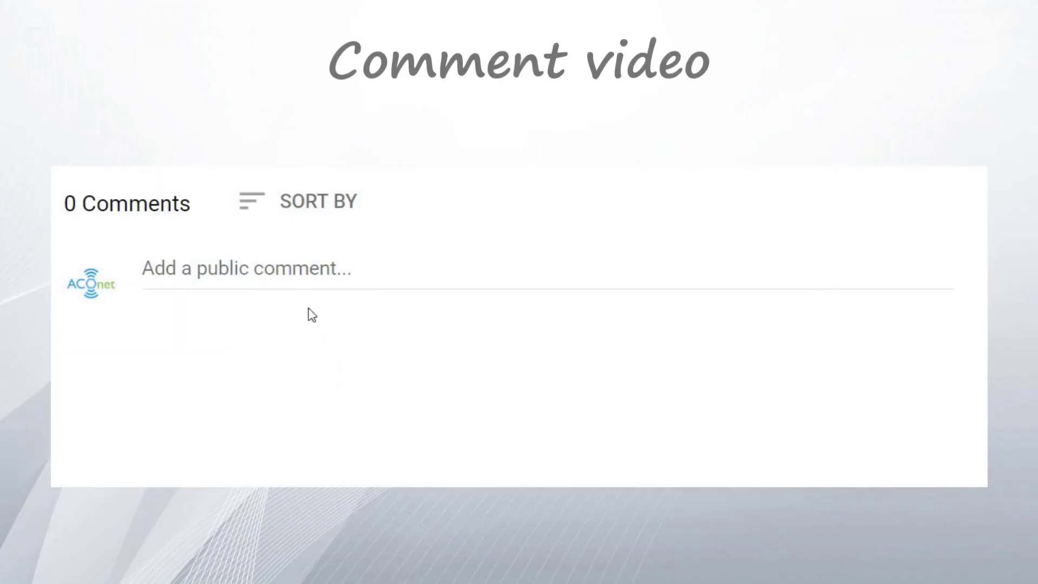
Post the public comment "Great video, keep it up =)" on the video
left_click(301, 279)
type("Great ")
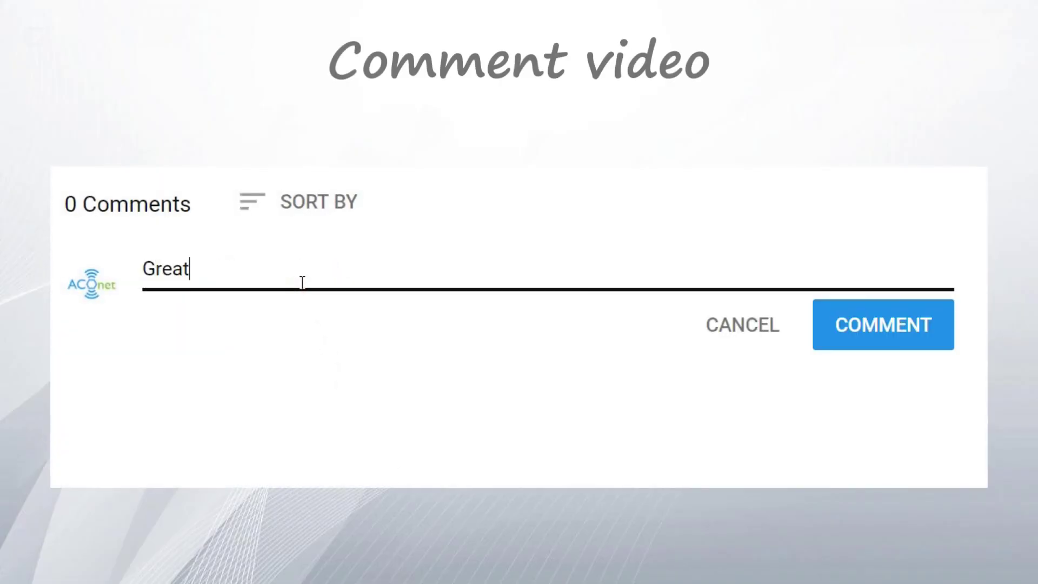
type("video, ke")
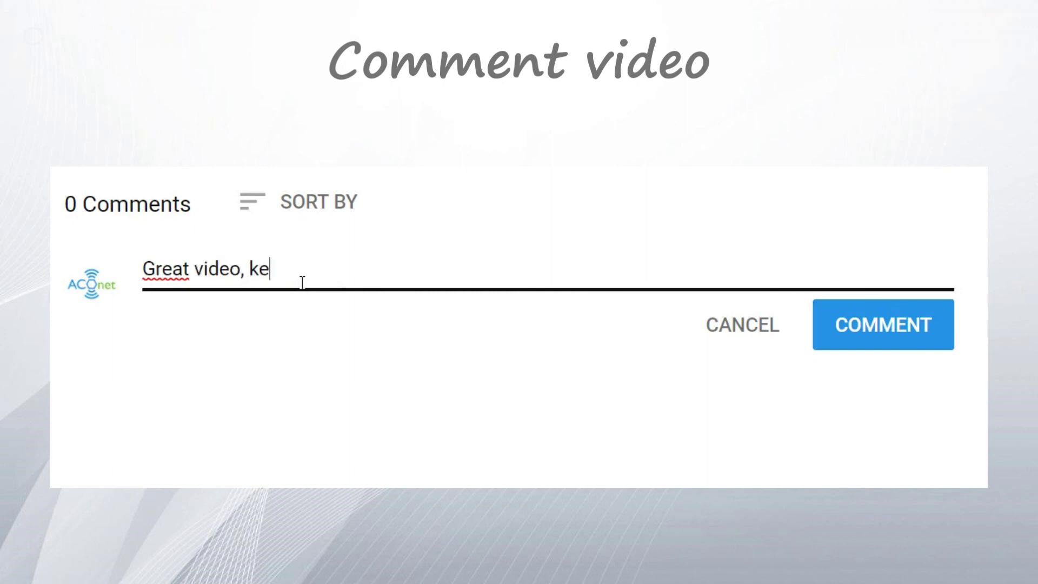
type("ep it up =)")
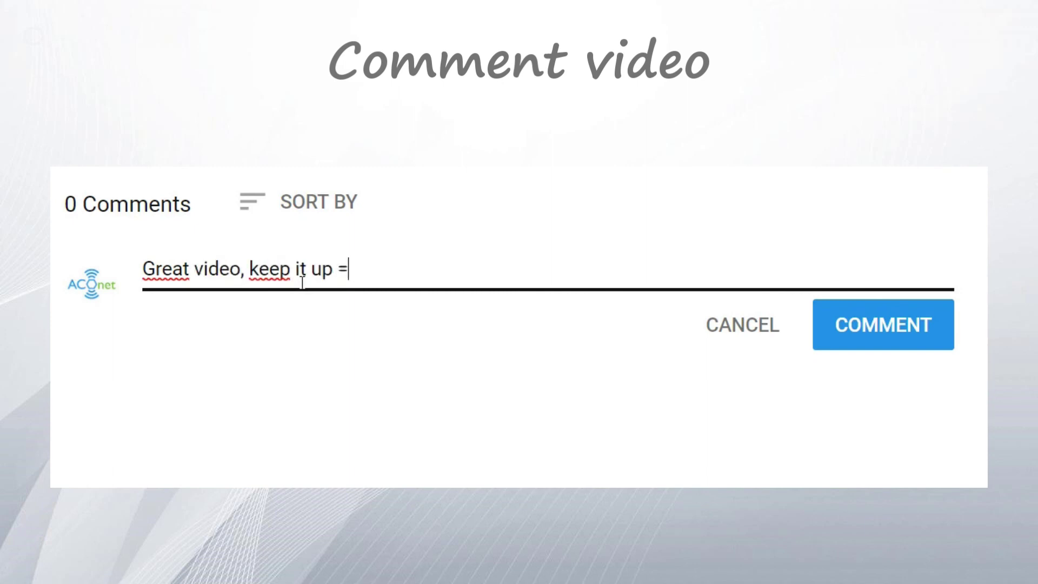
left_click(906, 331)
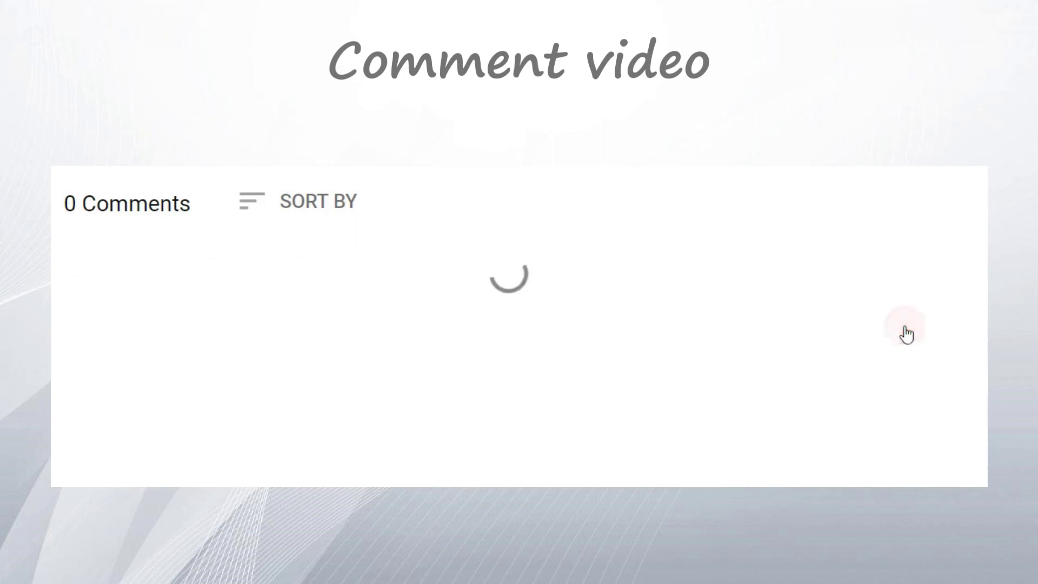